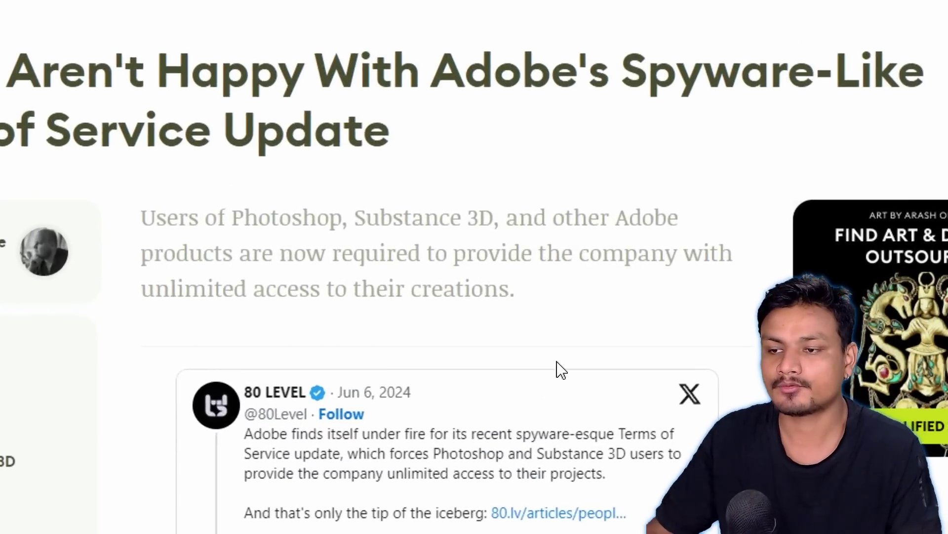
Skim the 80 Level article about Adobe's terms of service update and close the browser window.
scroll(547, 276, "down", 4)
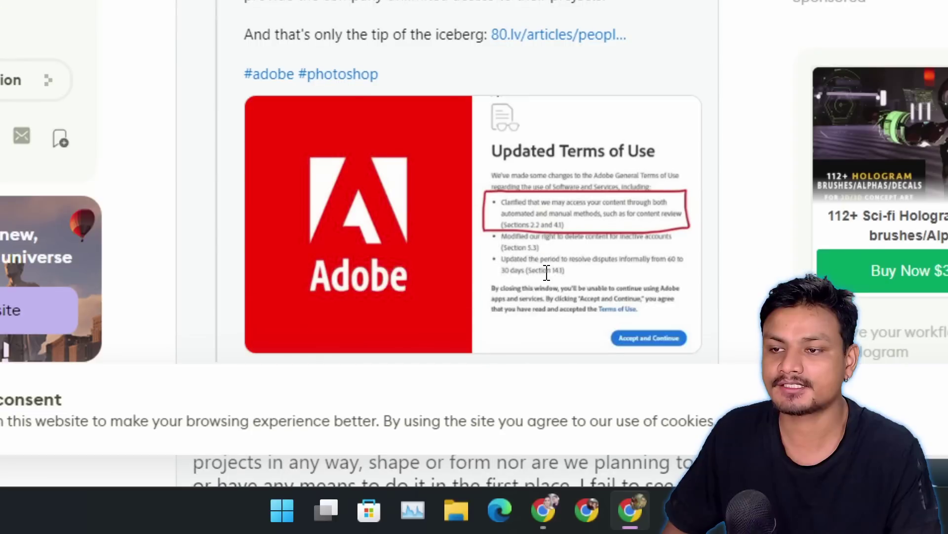
scroll(546, 269, "up", 2)
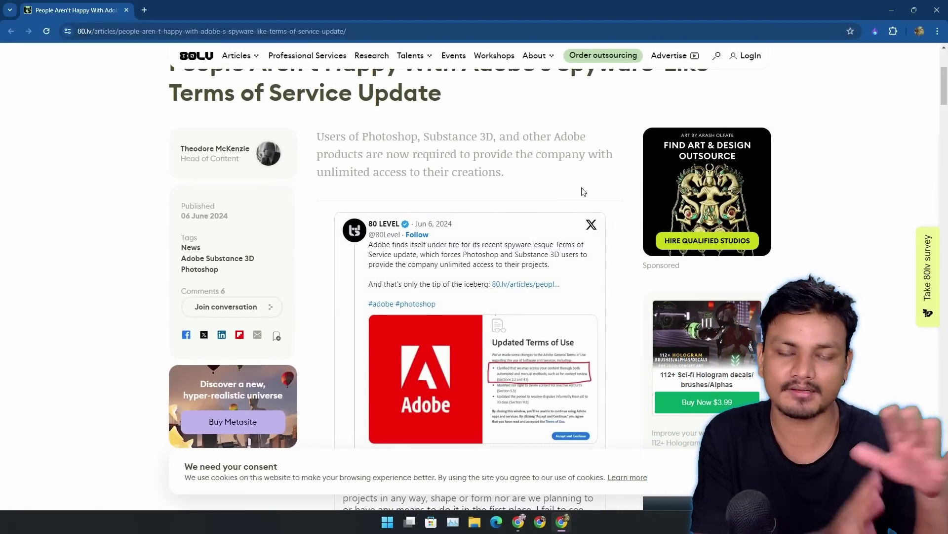
scroll(500, 218, "up", 2)
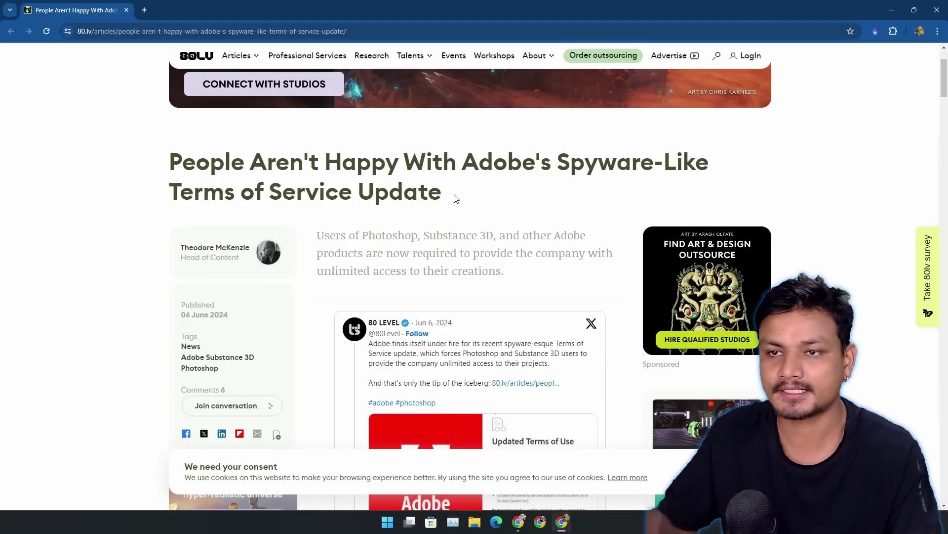
scroll(518, 272, "down", 2)
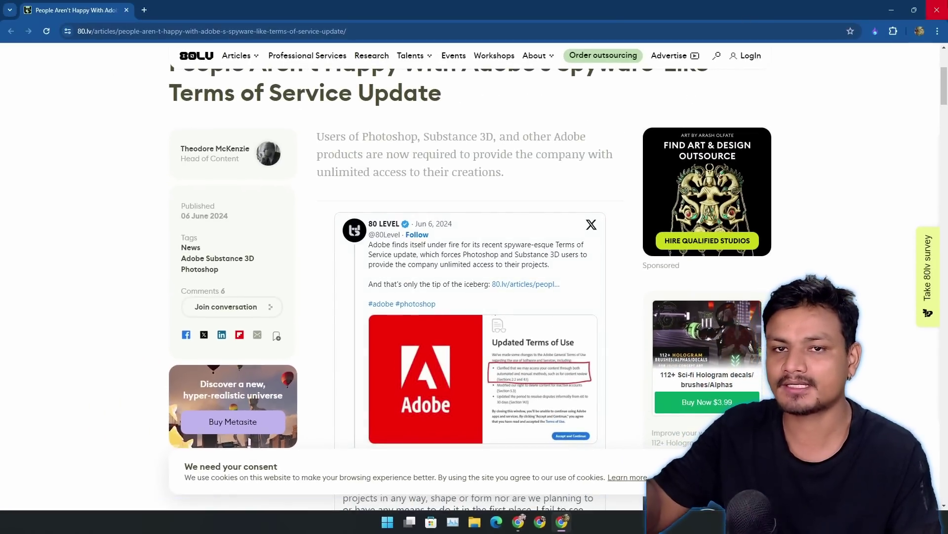
left_click(934, 8)
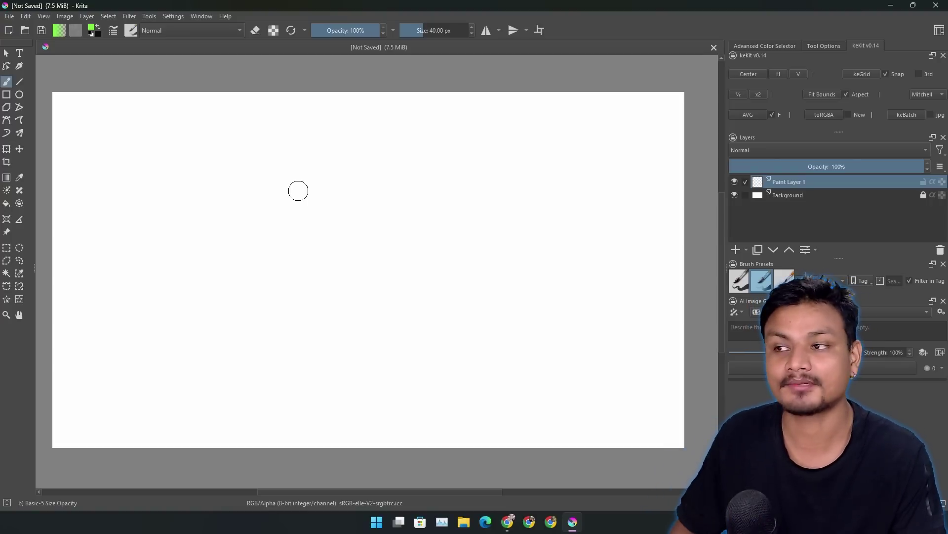
Look over the krita-ai-diffusion GitHub repository page down to its README introduction.
key("q")
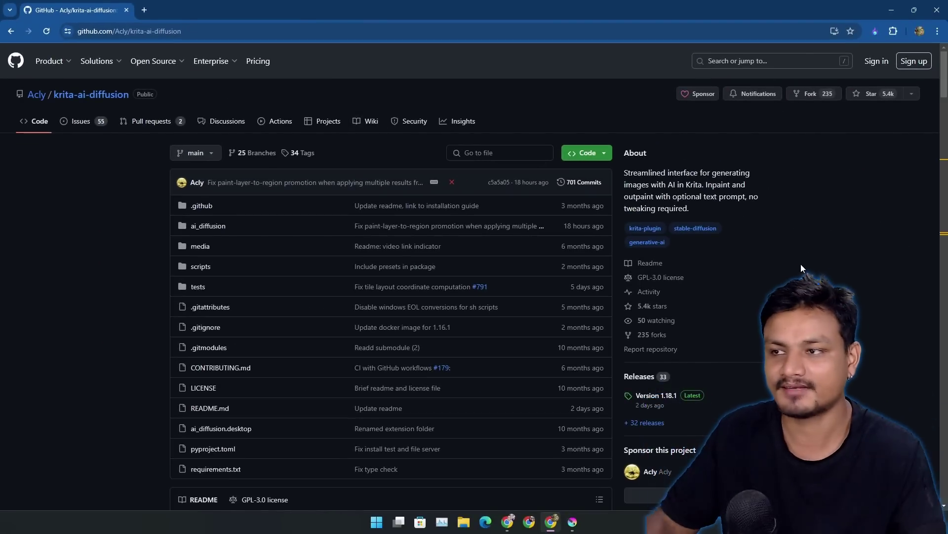
scroll(852, 247, "down", 3)
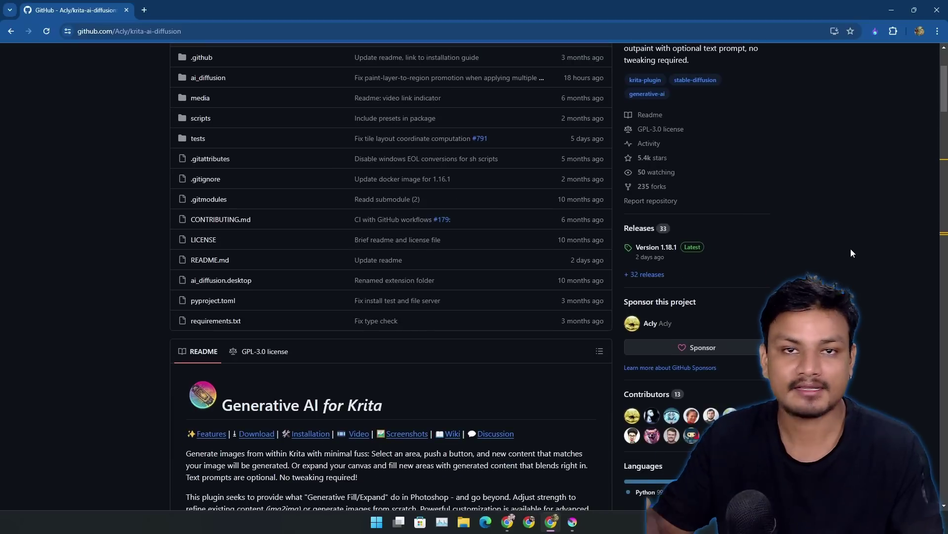
mouse_move(659, 260)
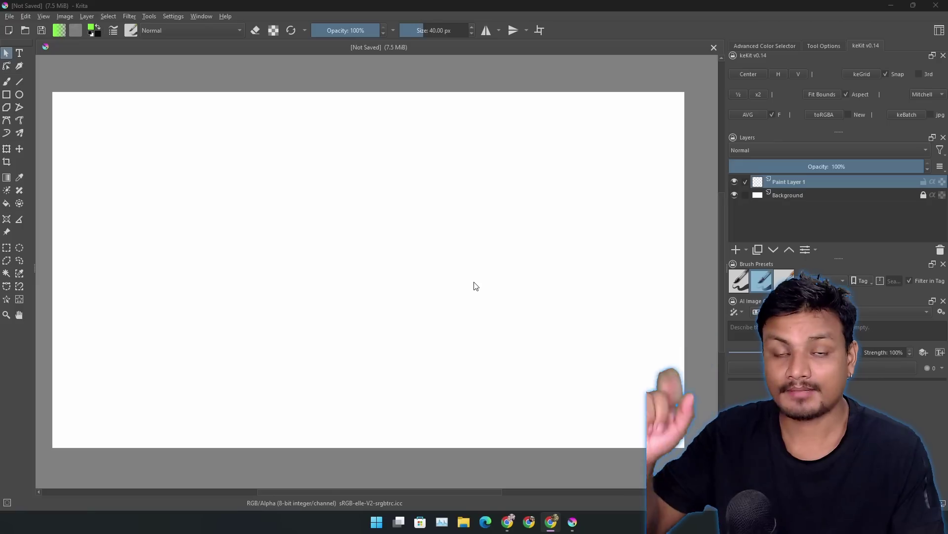
Undock the AI Image Generation docker and dock it again between the keKit and Layers dockers.
left_click_drag(889, 301, 487, 173)
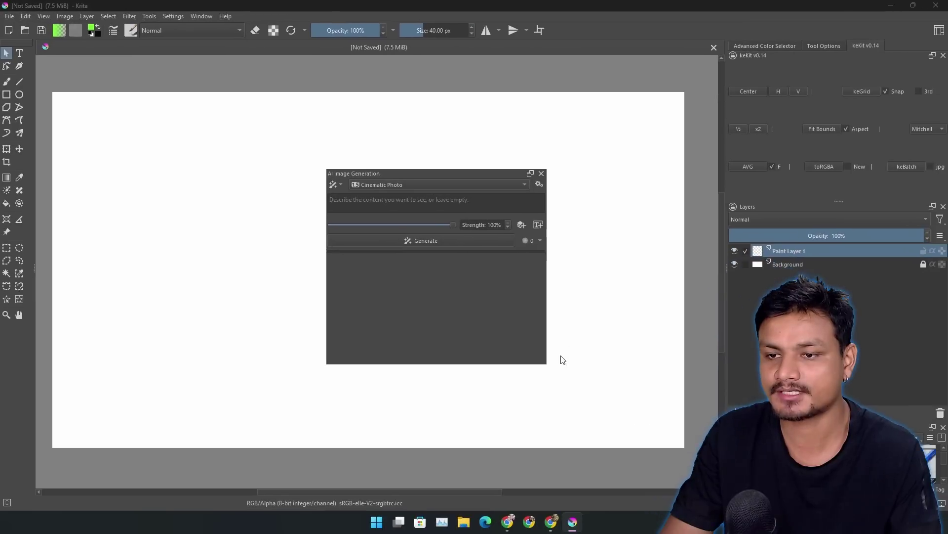
left_click(531, 174)
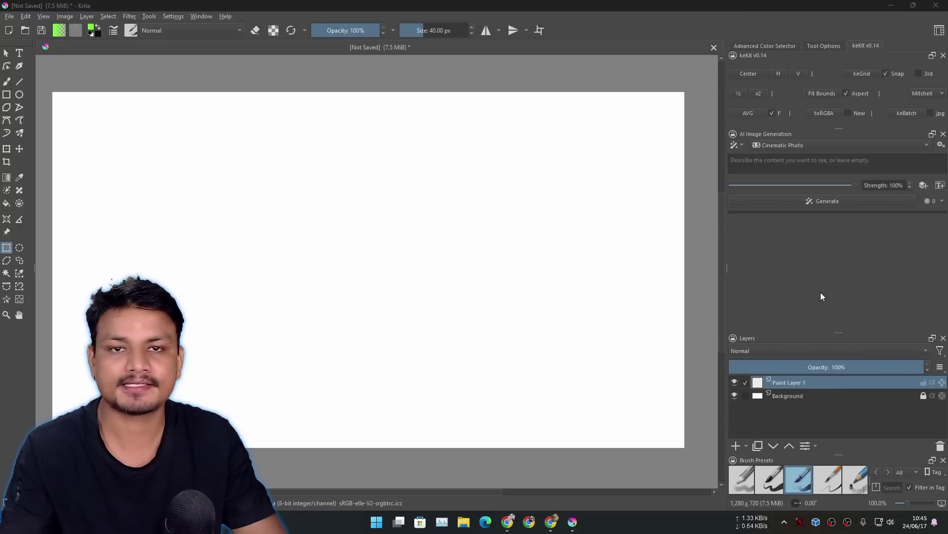
Paste the mountain river photo as a new layer and scale it up to the full canvas height.
left_click(422, 360)
key("ctrl+v")
left_click(451, 286)
left_click(469, 330)
scroll(393, 327, "down", 1)
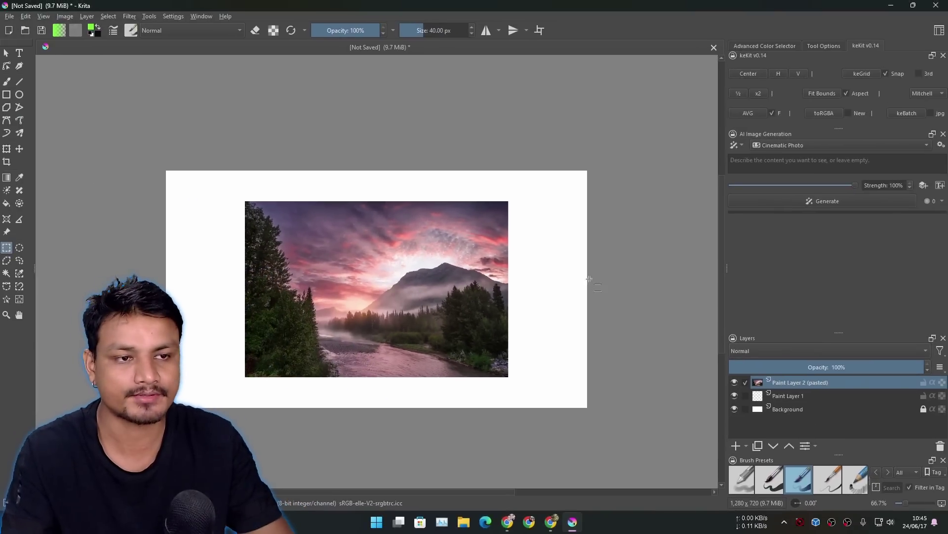
key("ctrl+t")
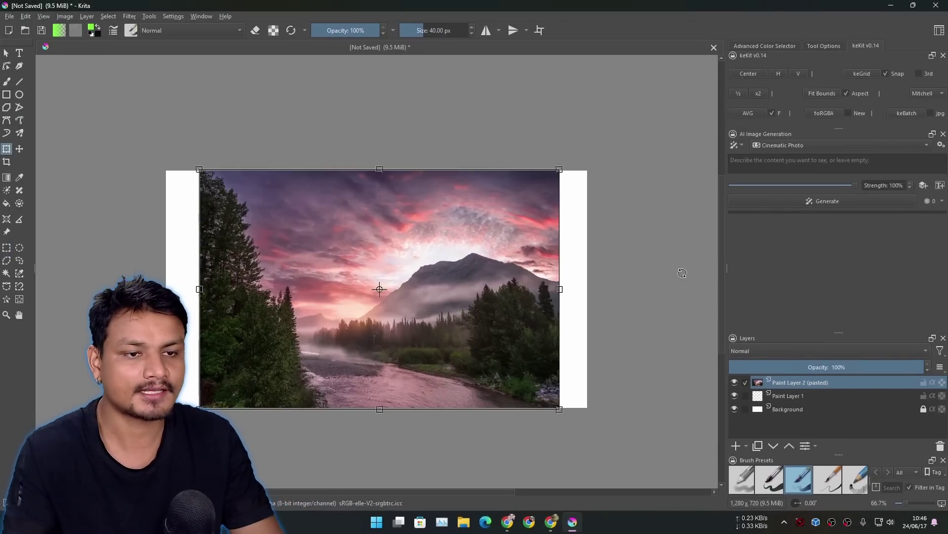
left_click(6, 53)
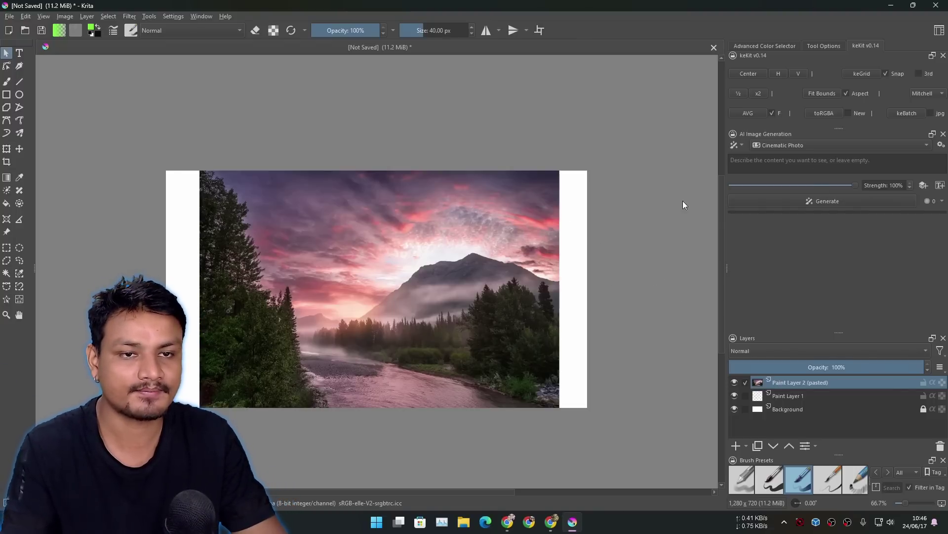
Select the blank strip beside the photo's right edge with a slight overlap and generate an Expand fill without a prompt.
left_click(6, 248)
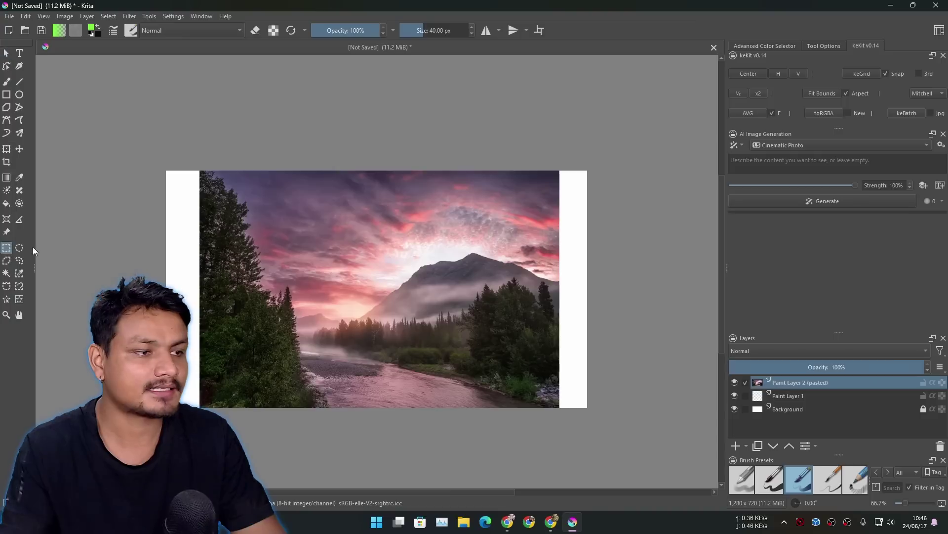
left_click_drag(551, 151, 632, 439)
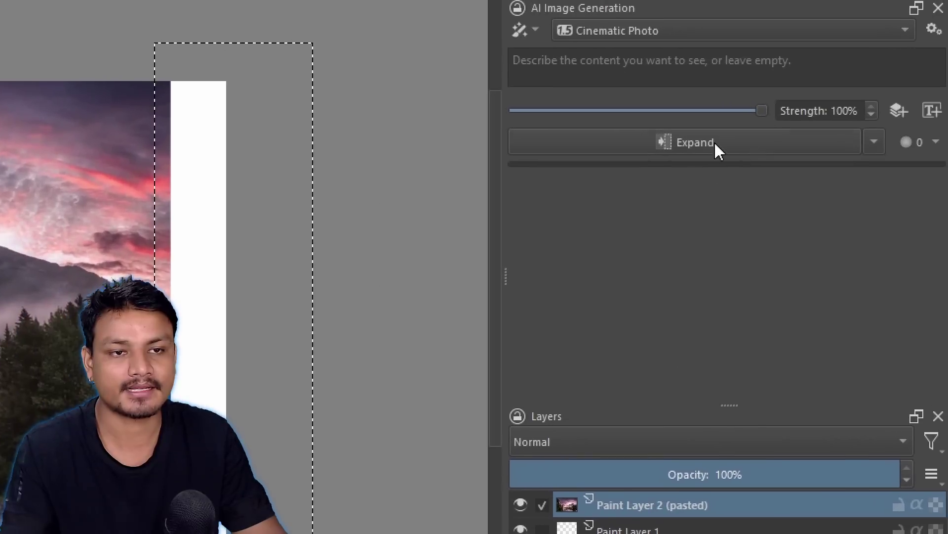
left_click(832, 202)
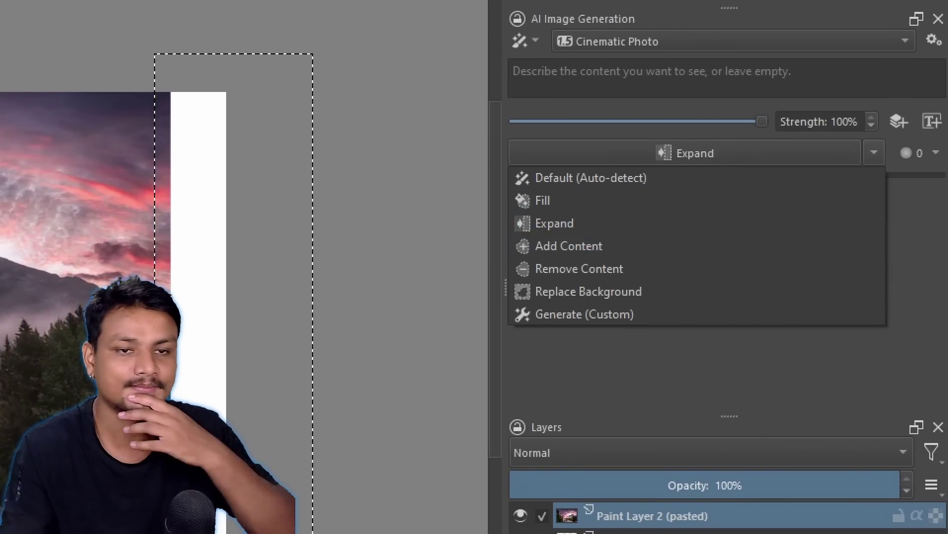
left_click(918, 269)
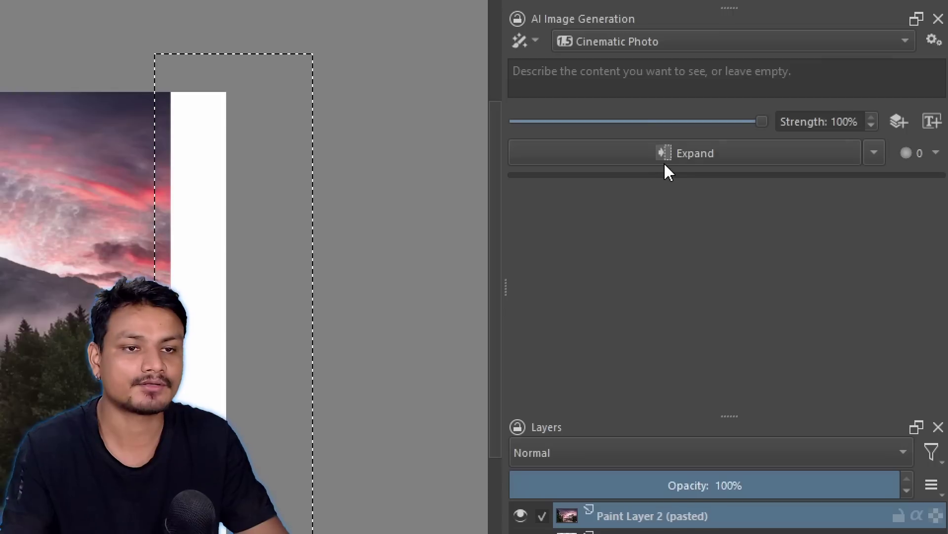
left_click(707, 153)
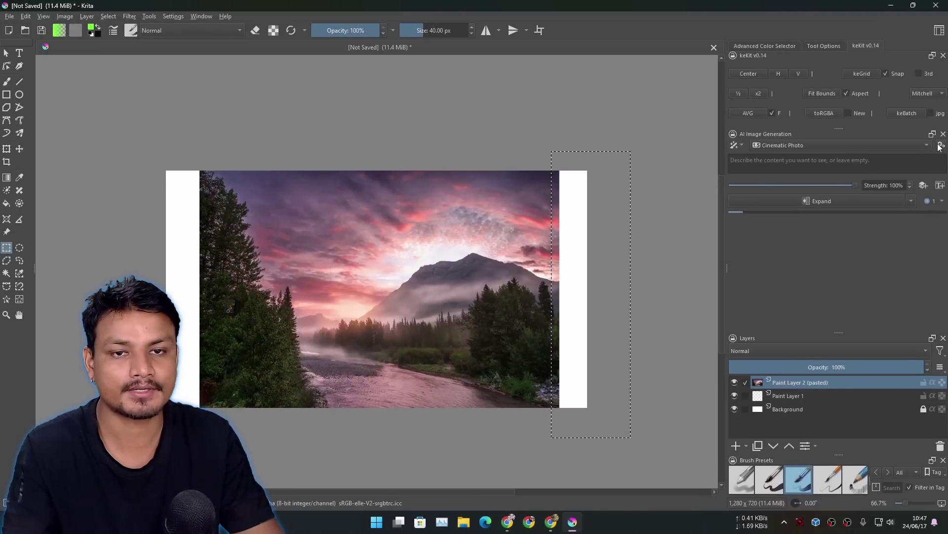
Review the Interface and Styles pages of the image diffusion settings and close them.
left_click(934, 39)
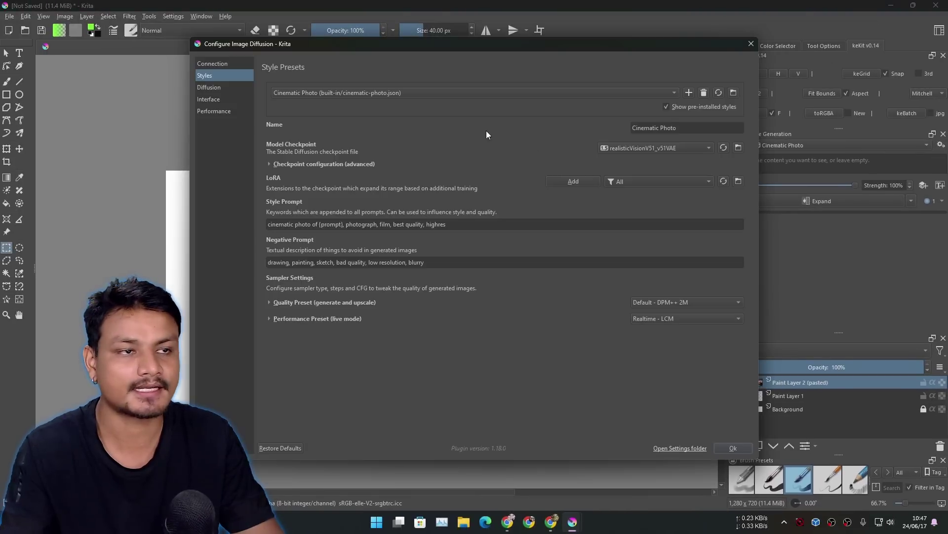
left_click_drag(348, 45, 348, 55)
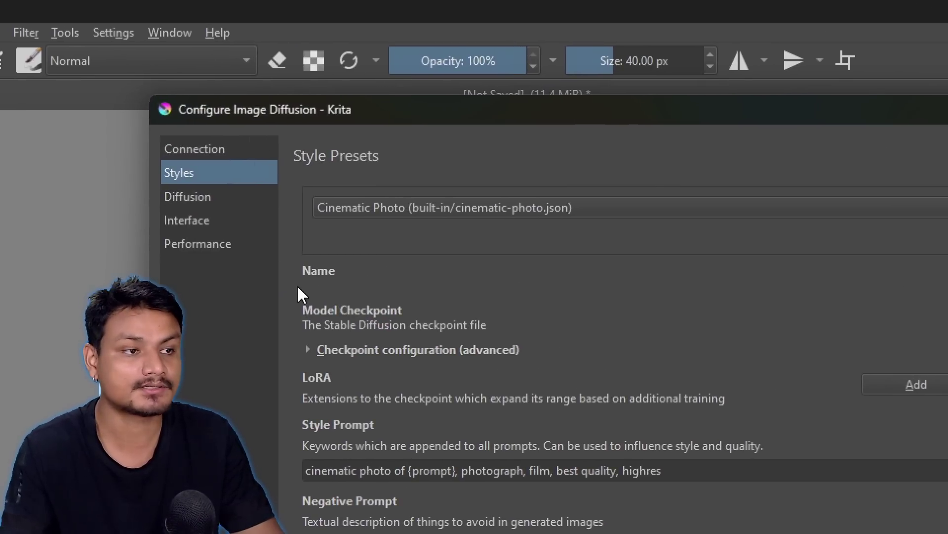
left_click(217, 220)
left_click(219, 174)
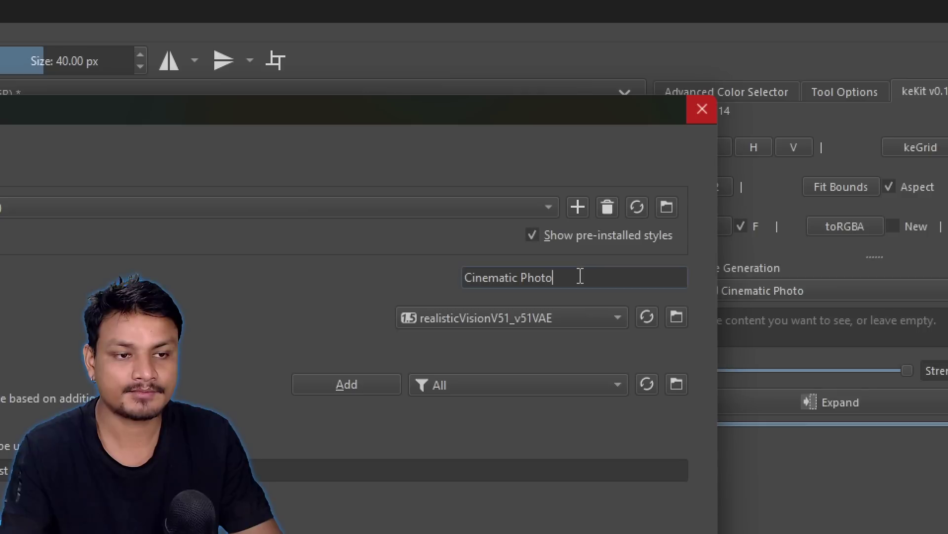
left_click(702, 110)
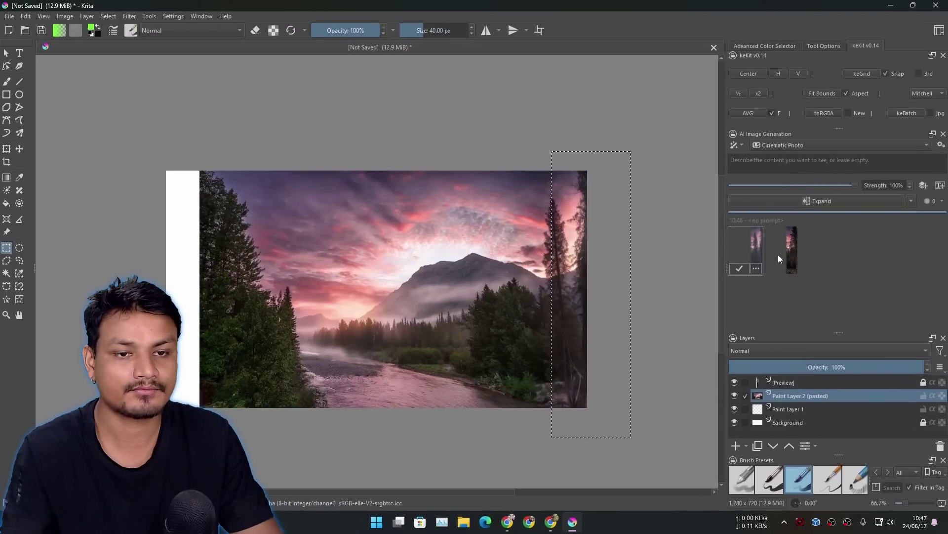
Compare the two generated results for the right edge and apply the second one as a layer.
left_click(793, 252)
left_click(757, 249)
left_click(793, 249)
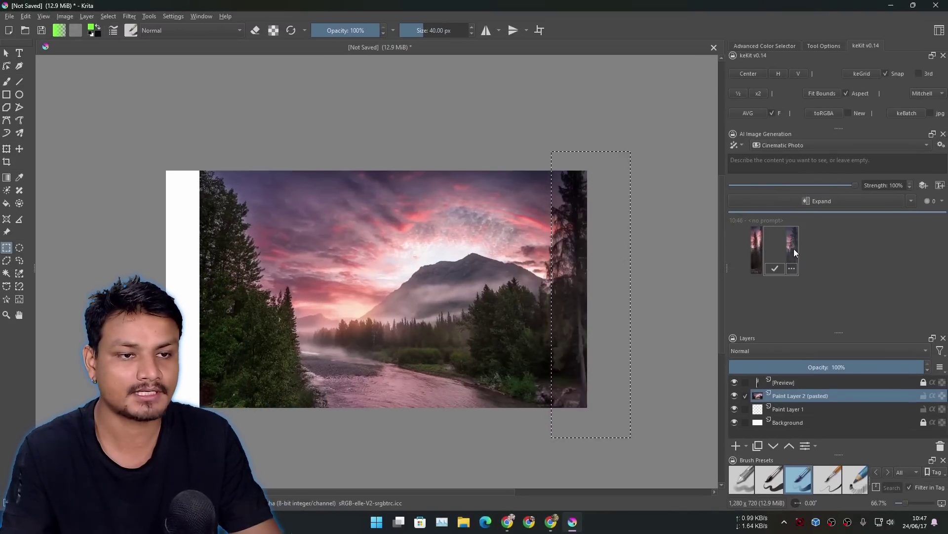
left_click(775, 269)
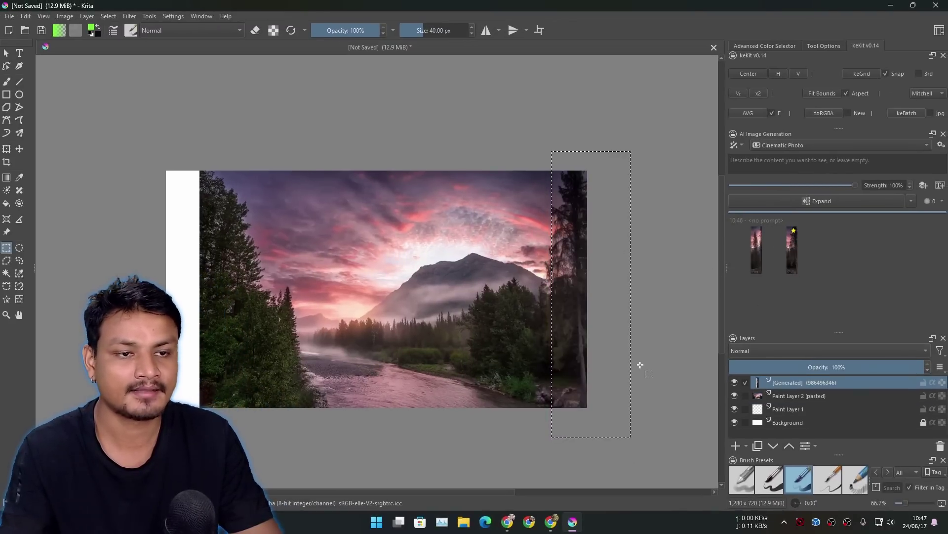
Select the blank strip beside the photo's left edge and generate an Expand fill from the pasted photo layer.
left_click_drag(129, 151, 213, 437)
left_click(799, 395)
left_click(822, 200)
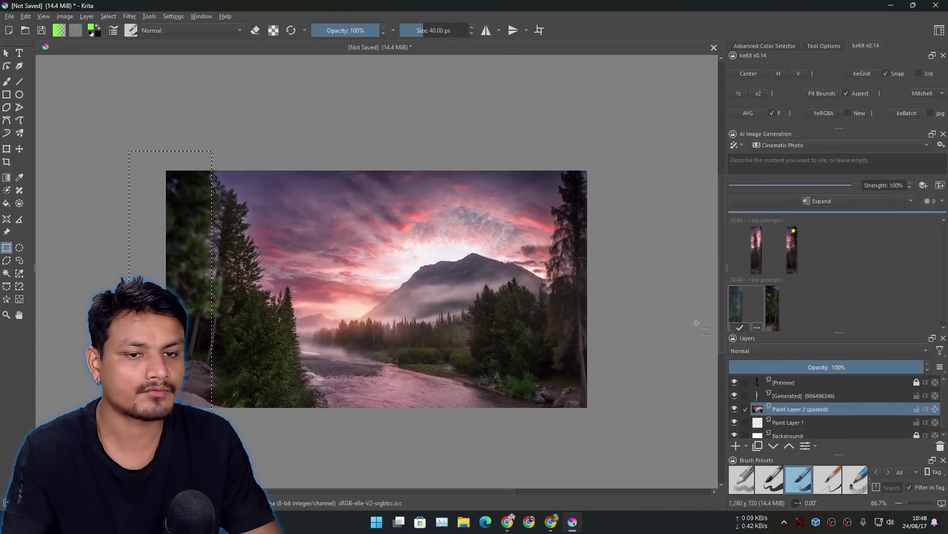
Generate more Expand variations for the left edge, compare them and apply the fourth result as a layer.
left_click(770, 307)
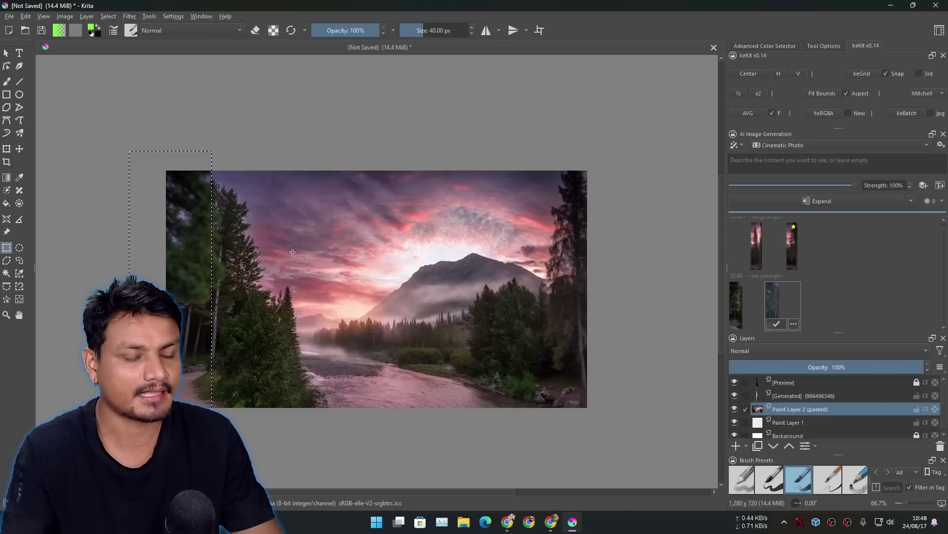
left_click(838, 200)
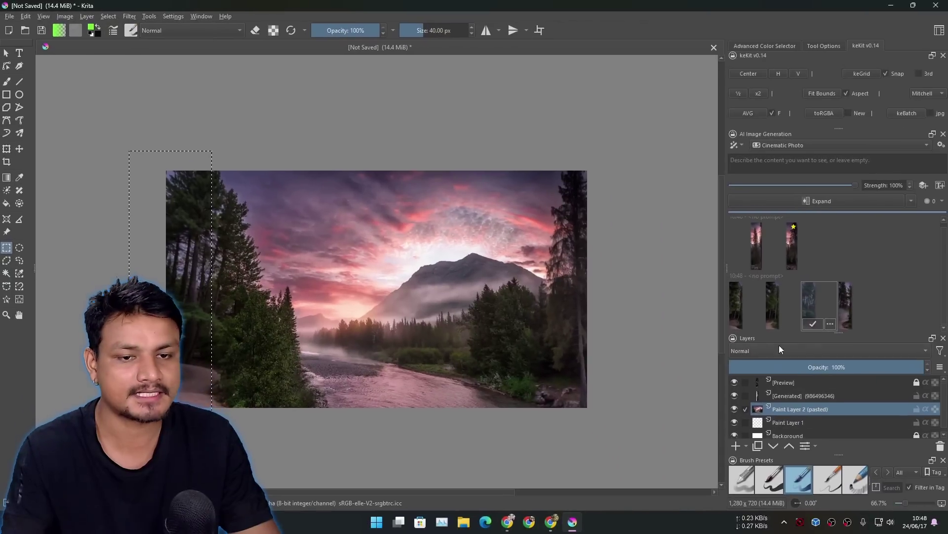
left_click(848, 305)
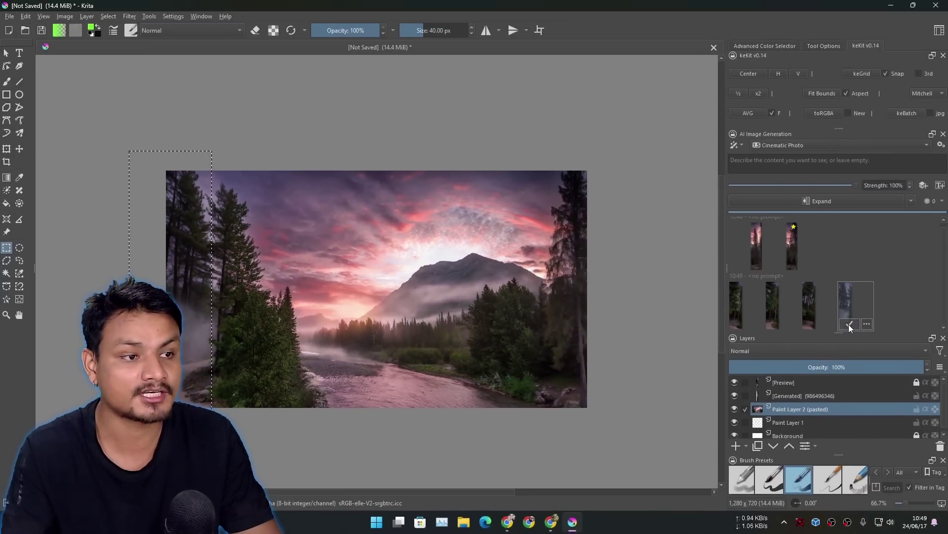
left_click(847, 322)
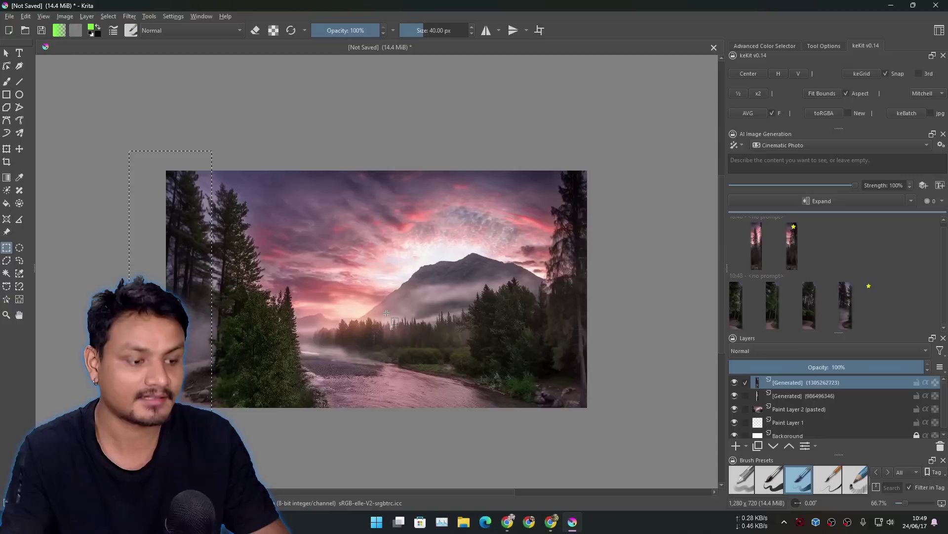
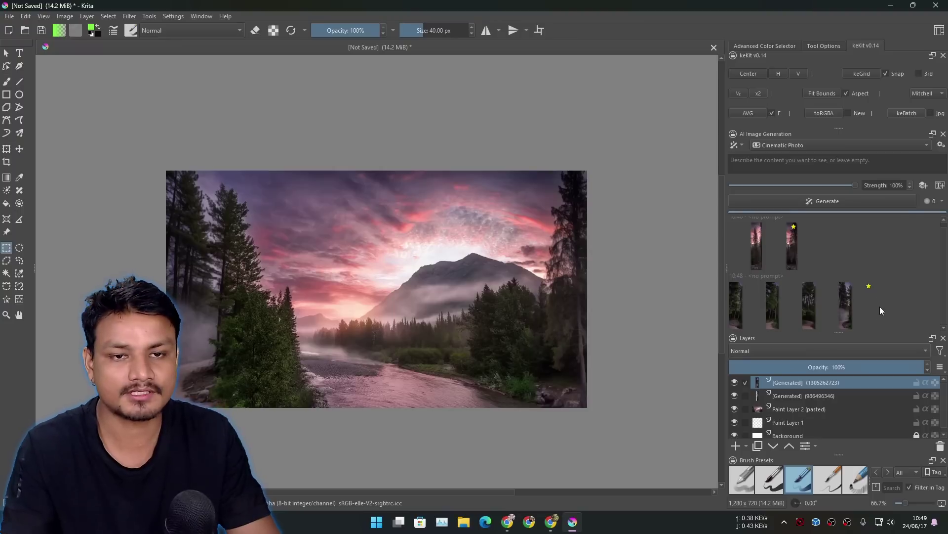
Select an area about 278 by 124 px on the far riverbank and generate Add Content results with the prompt "house".
left_click_drag(376, 329, 468, 370)
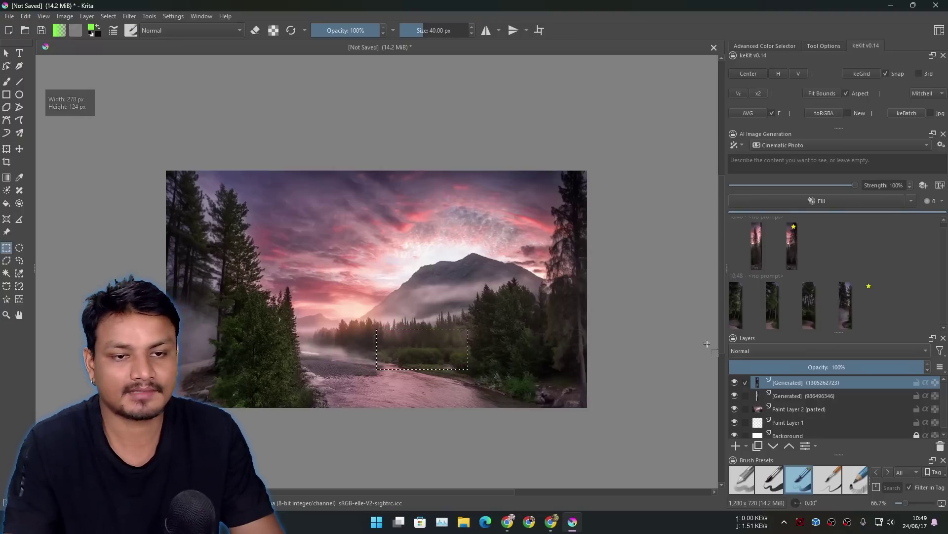
left_click(911, 200)
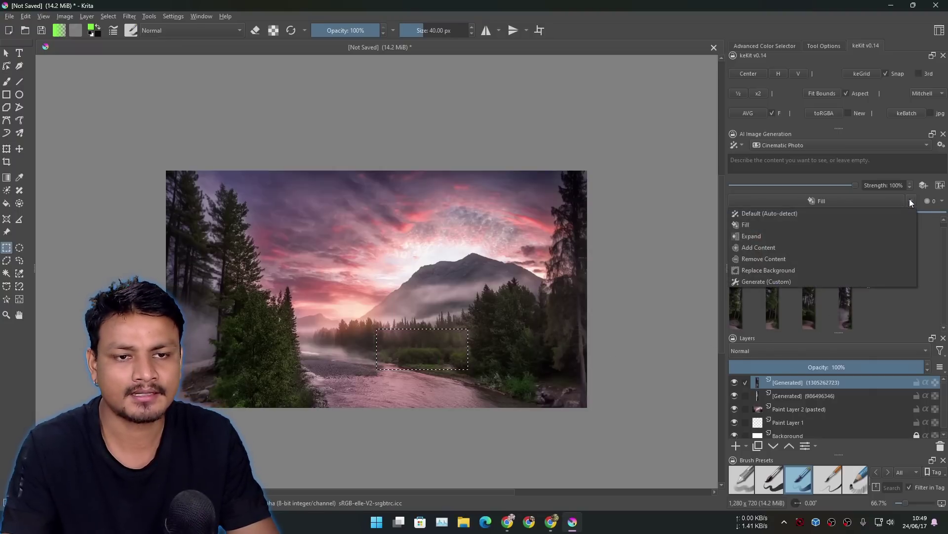
left_click(784, 247)
left_click(791, 164)
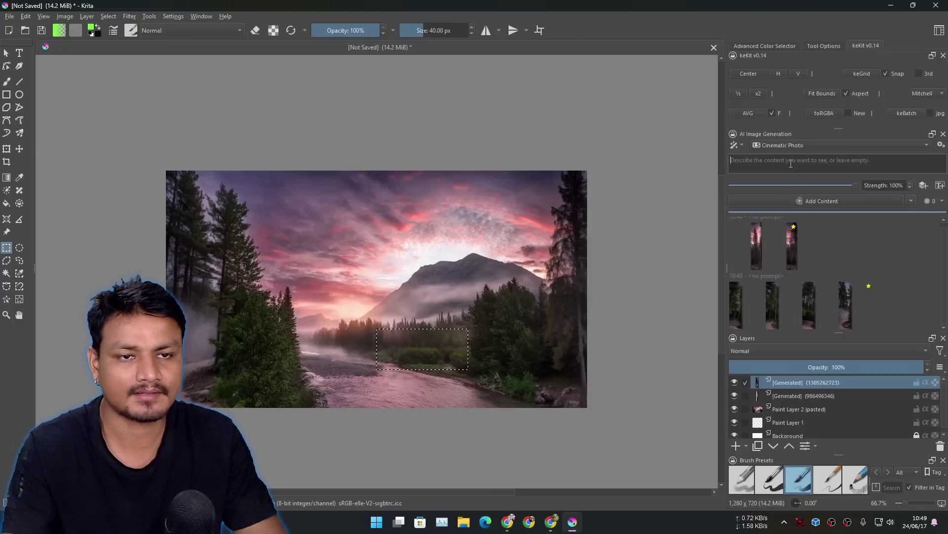
type("house")
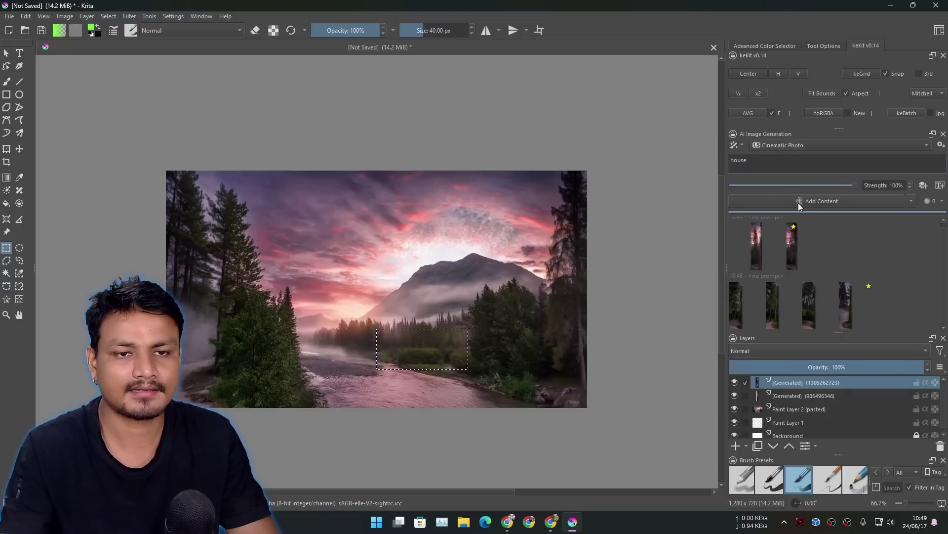
left_click(818, 201)
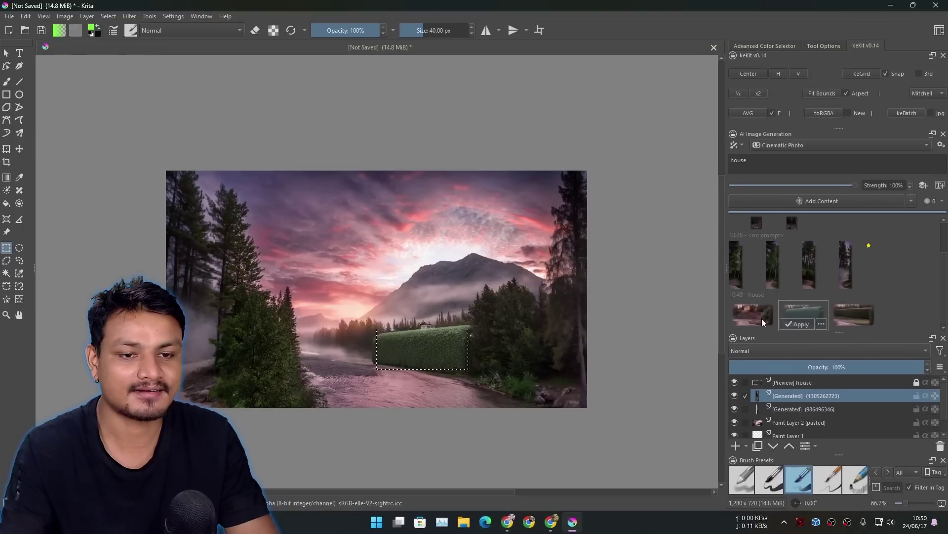
Preview the first generated house result, apply it as a layer and clear the selection.
left_click(757, 318)
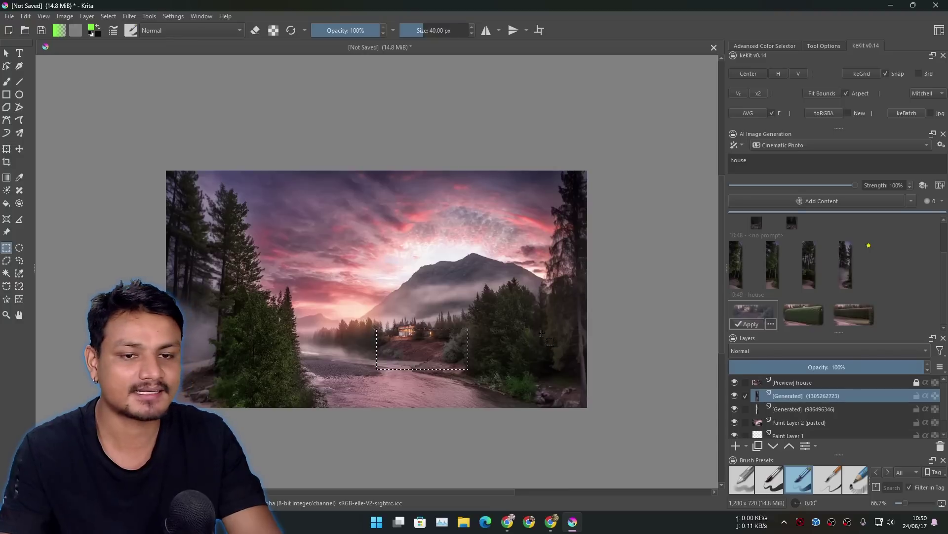
left_click(746, 323)
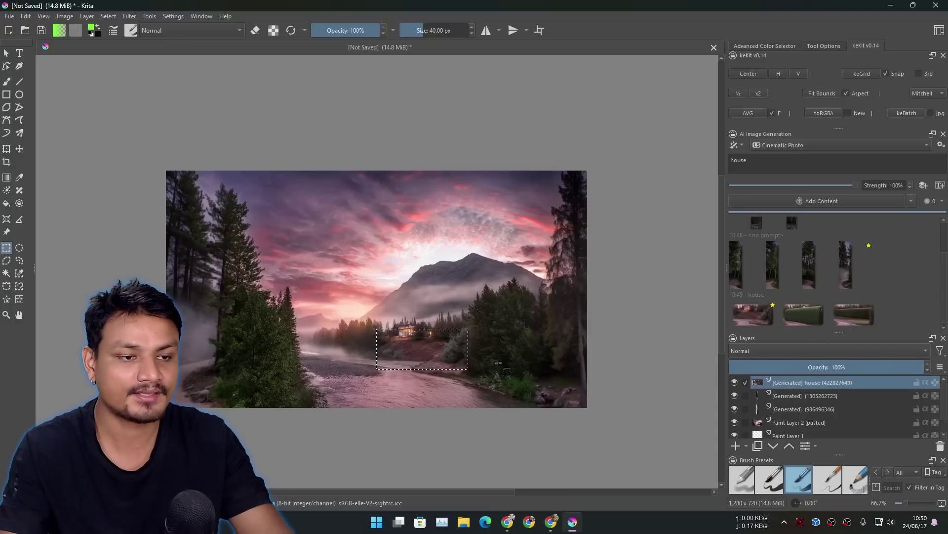
key("ctrl+shift+a")
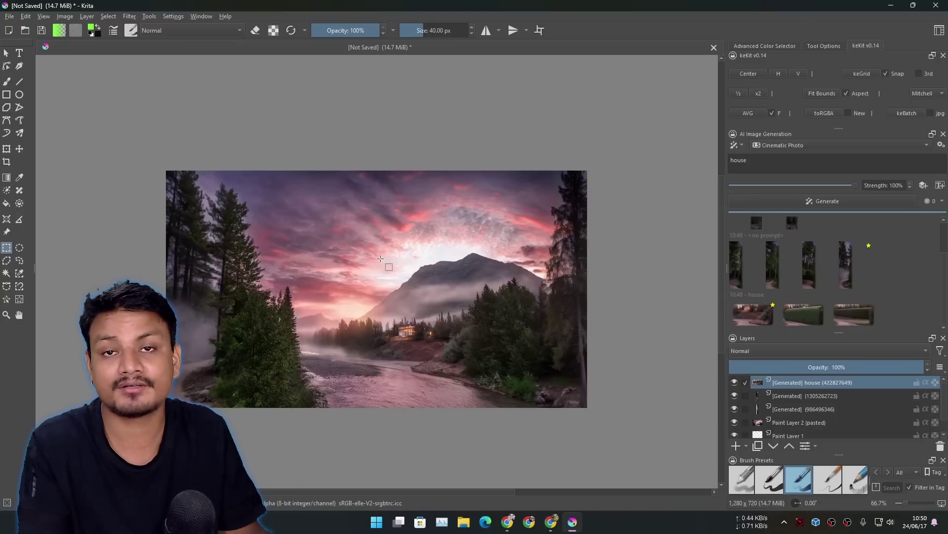
Set the Cinematic Photo style's model checkpoint to flat2DAnimerge_v45Sharp, and switch the generation style to Comic & Anime.
left_click(941, 146)
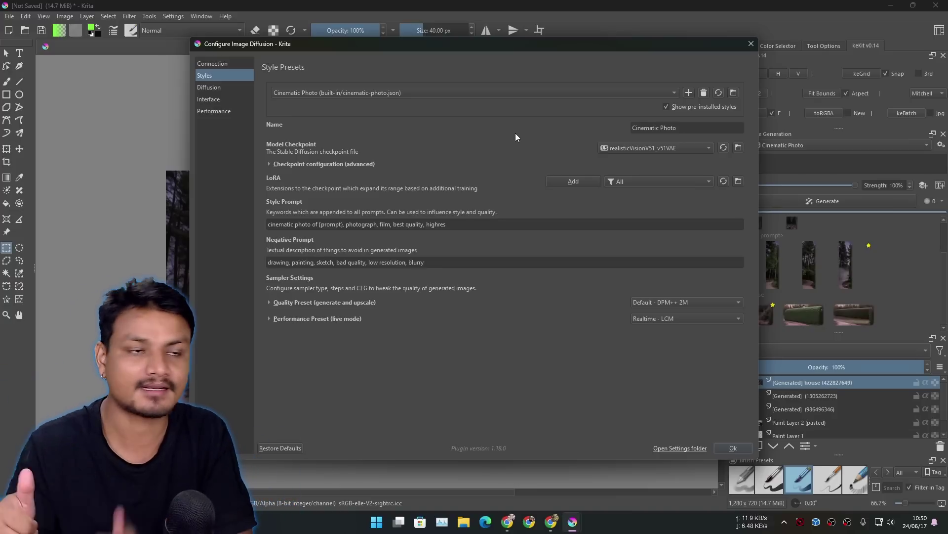
left_click(672, 148)
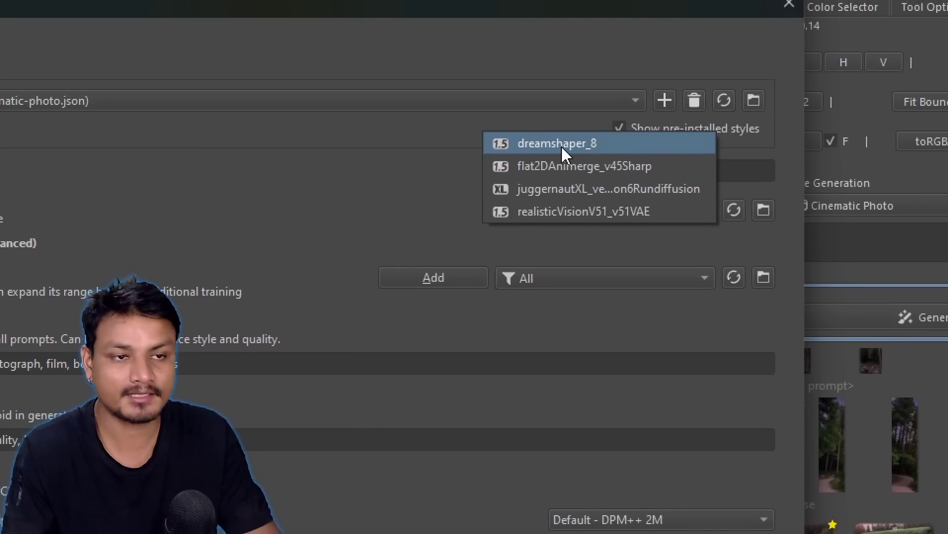
left_click(578, 169)
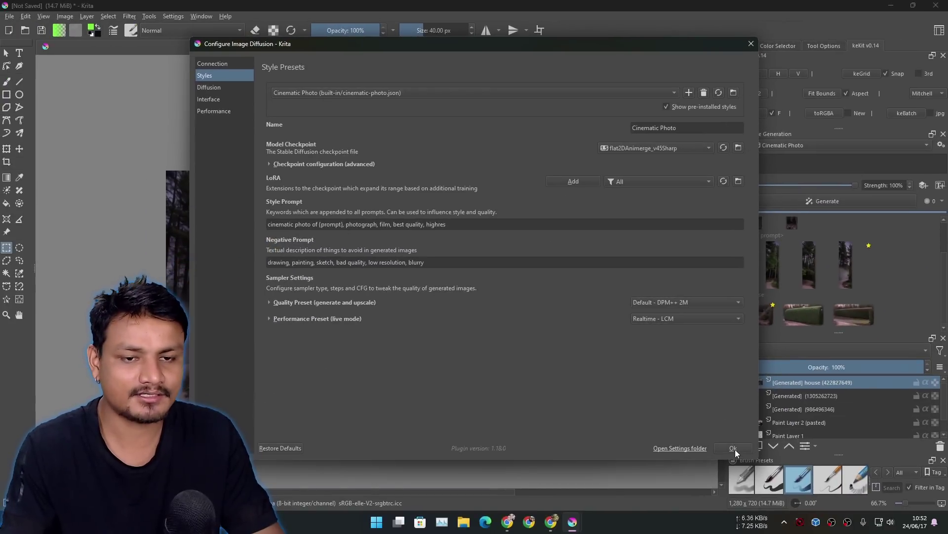
left_click(733, 448)
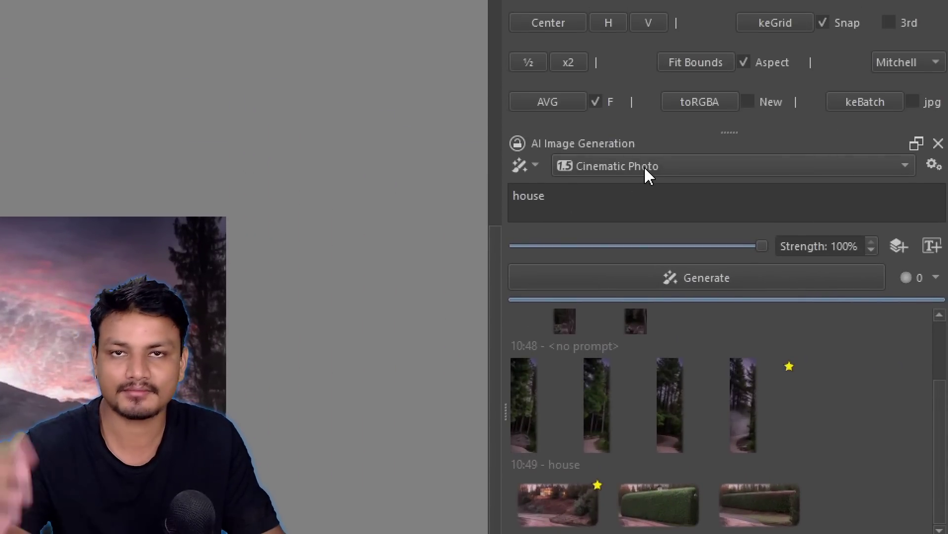
left_click(644, 166)
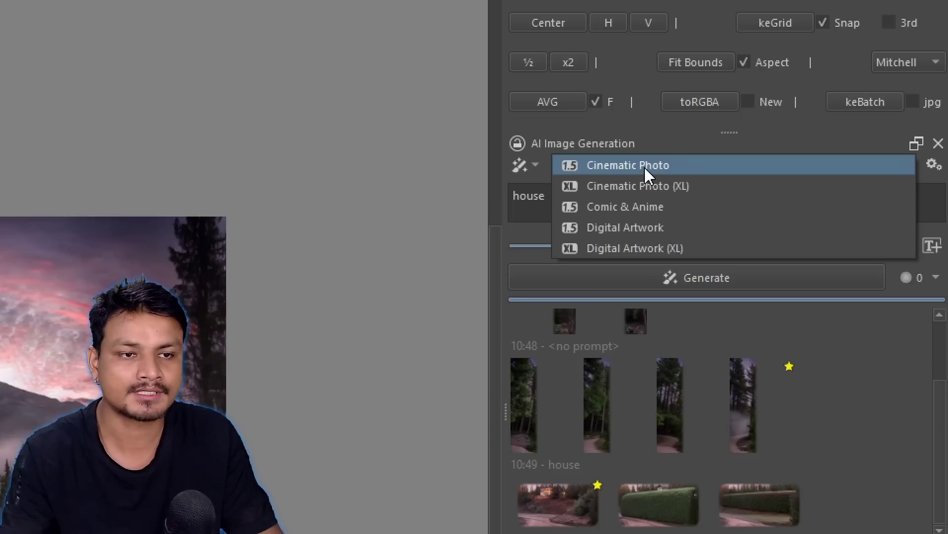
left_click(631, 207)
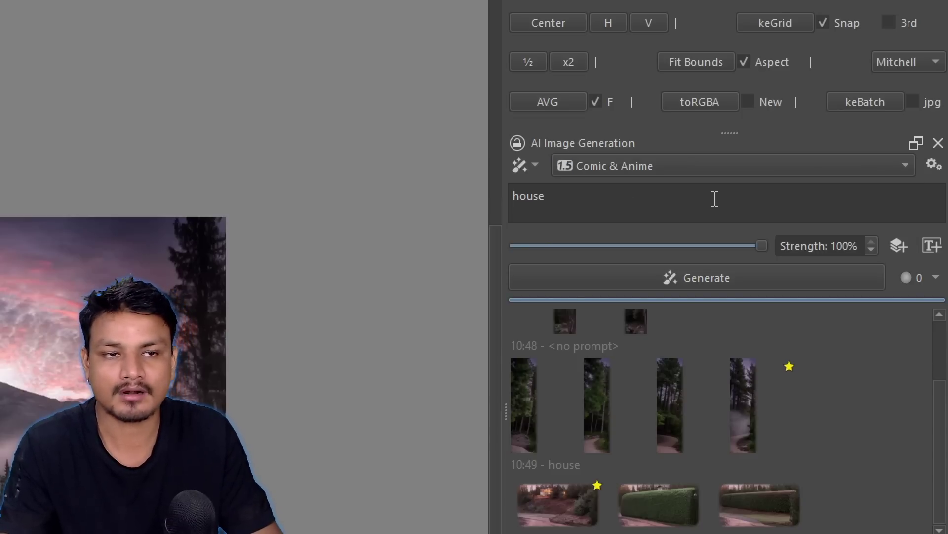
Examine the plugin's server configuration and its list of installed workloads, checkpoints and upscalers, and close the settings.
left_click(934, 165)
left_click(354, 182)
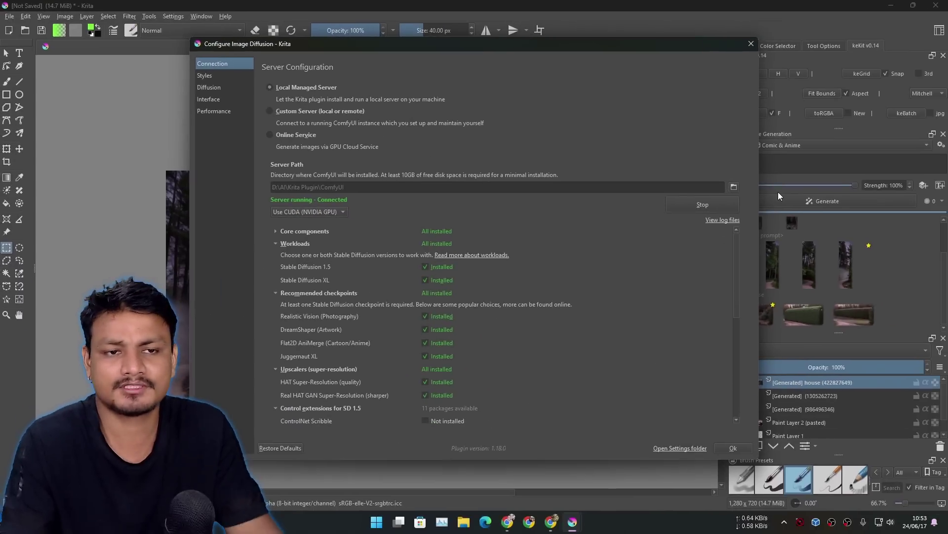
left_click(741, 446)
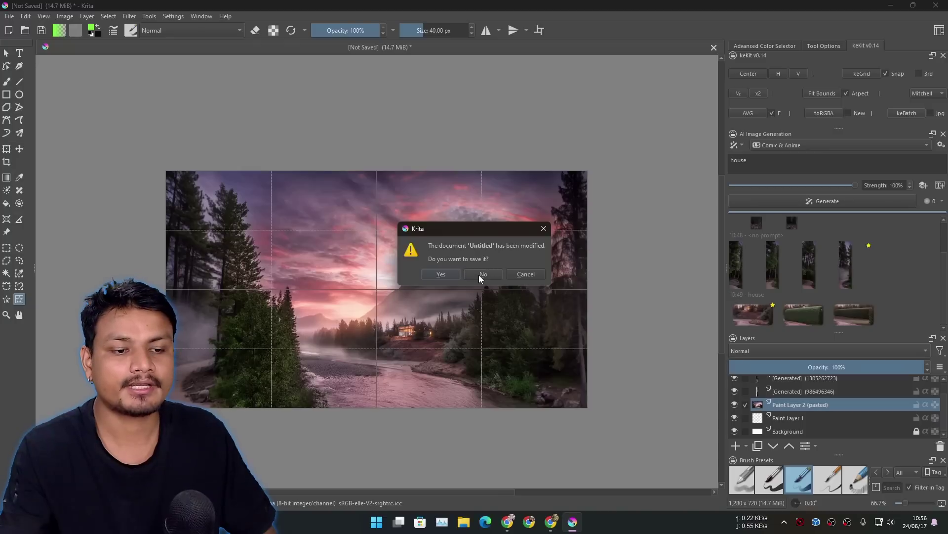
Close the untitled Krita document without saving it and switch to Photopea.
left_click(482, 274)
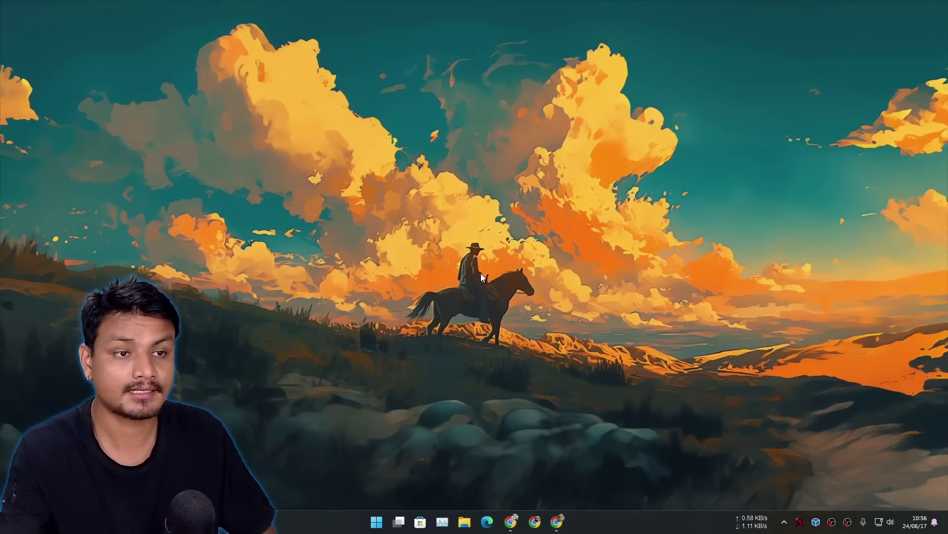
left_click(386, 520)
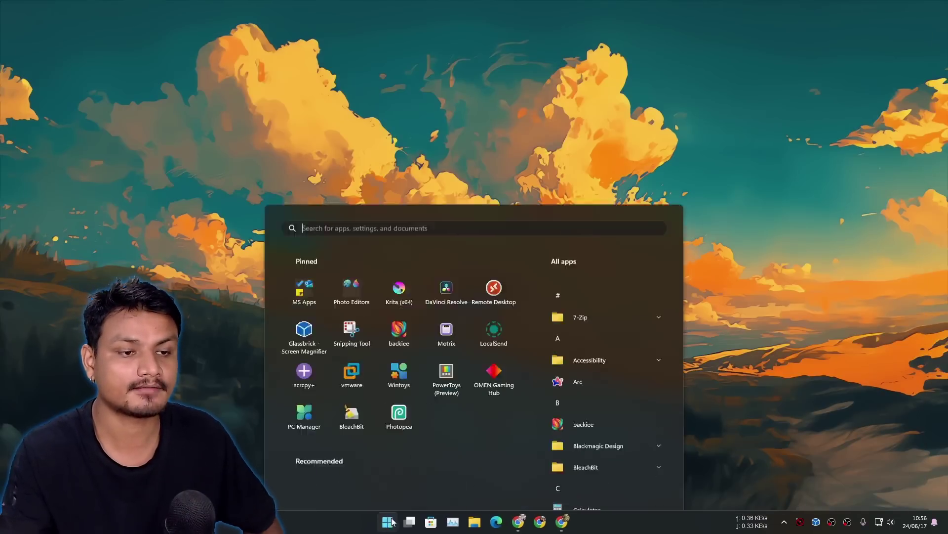
left_click(398, 415)
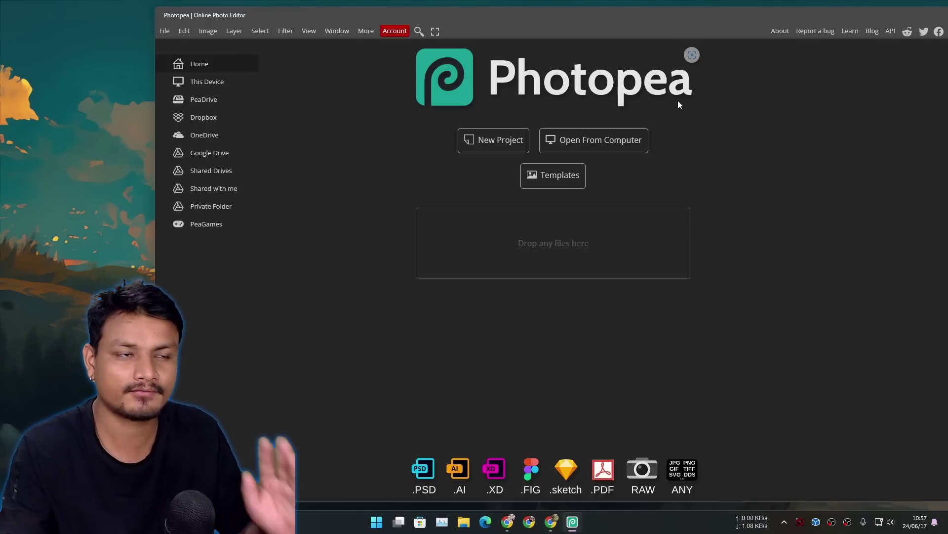
Create a new blank project and place the Screenshot (3) image on its canvas.
left_click(497, 140)
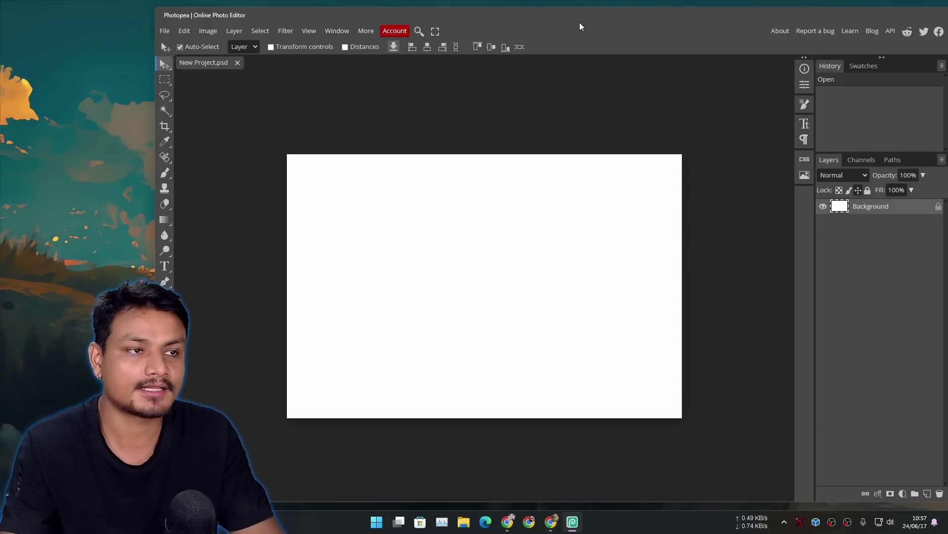
left_click(165, 96)
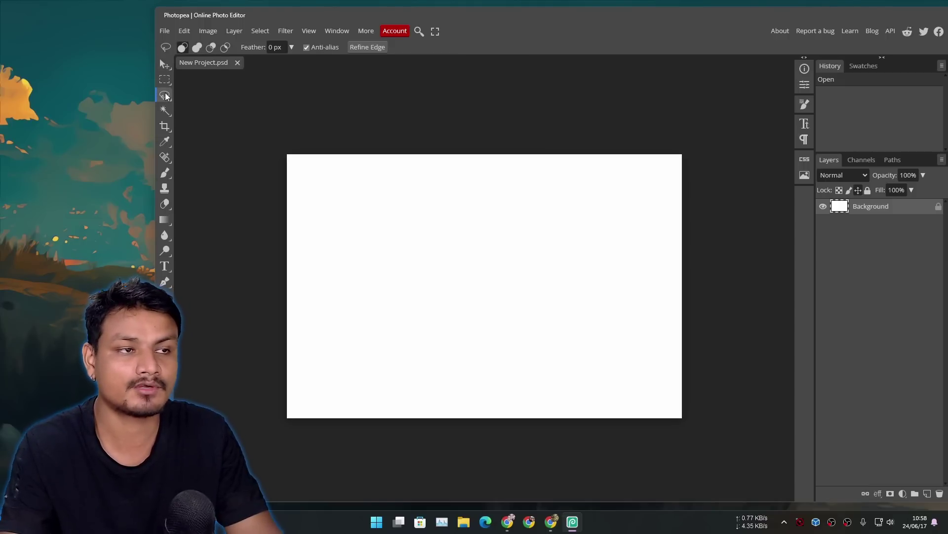
key("v")
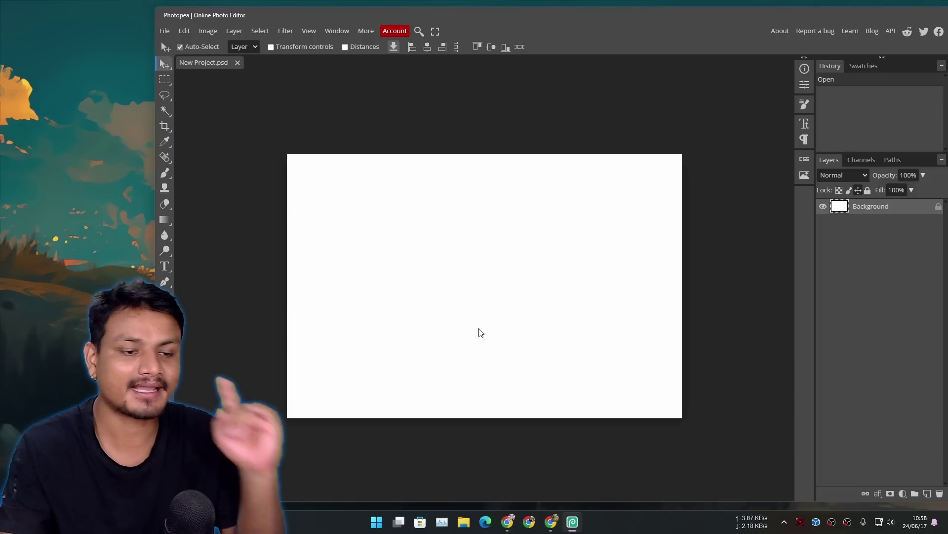
key("super+e")
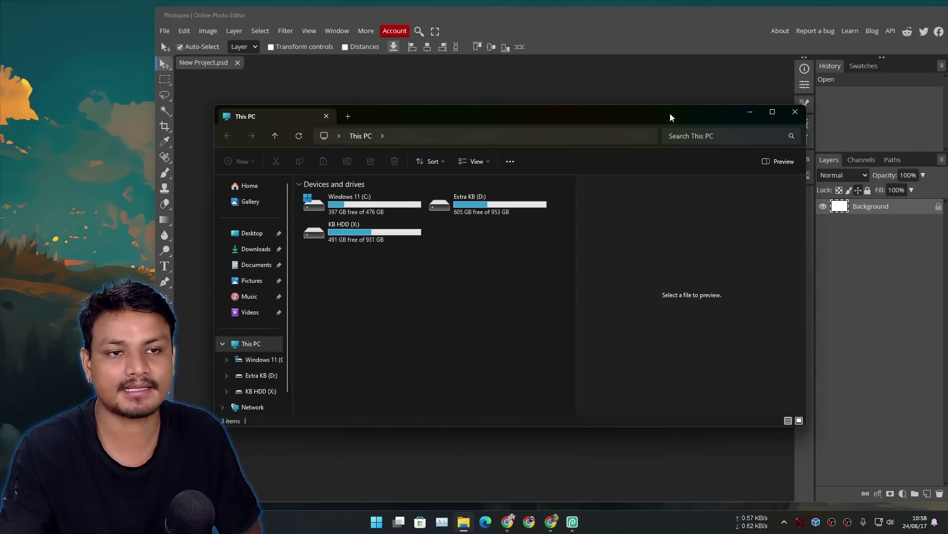
key("alt+F4")
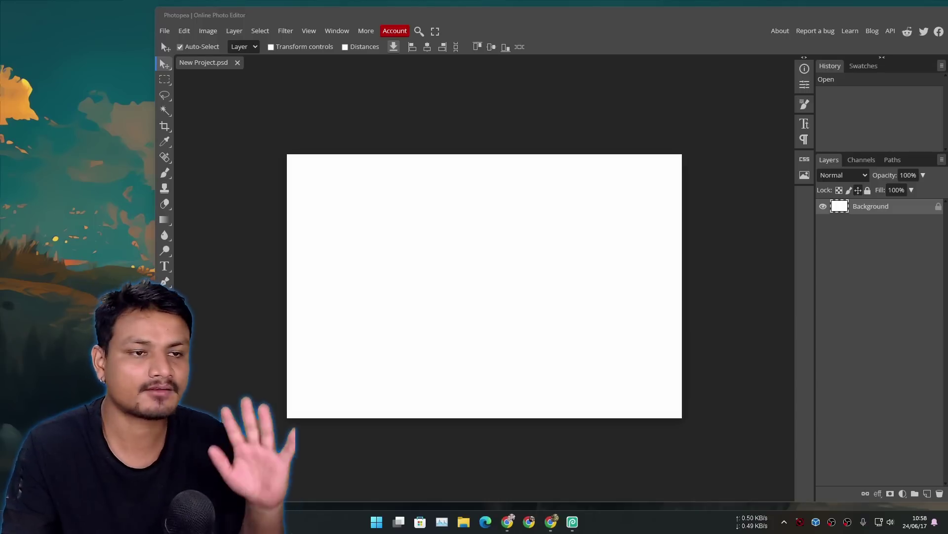
left_click_drag(947, 302, 442, 275)
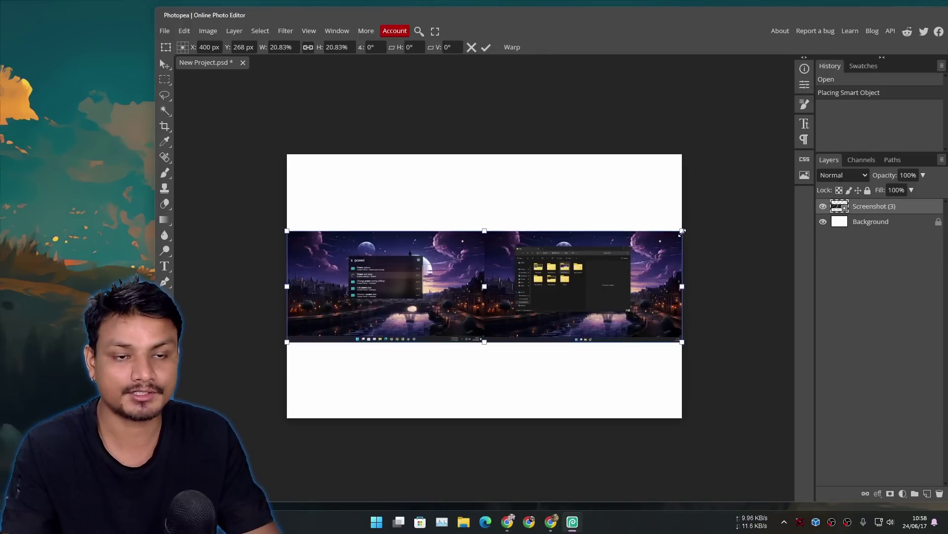
Scale the placed screenshot up beyond the canvas width and shift it so its first desktop fills most of the canvas.
left_click_drag(682, 232, 858, 182)
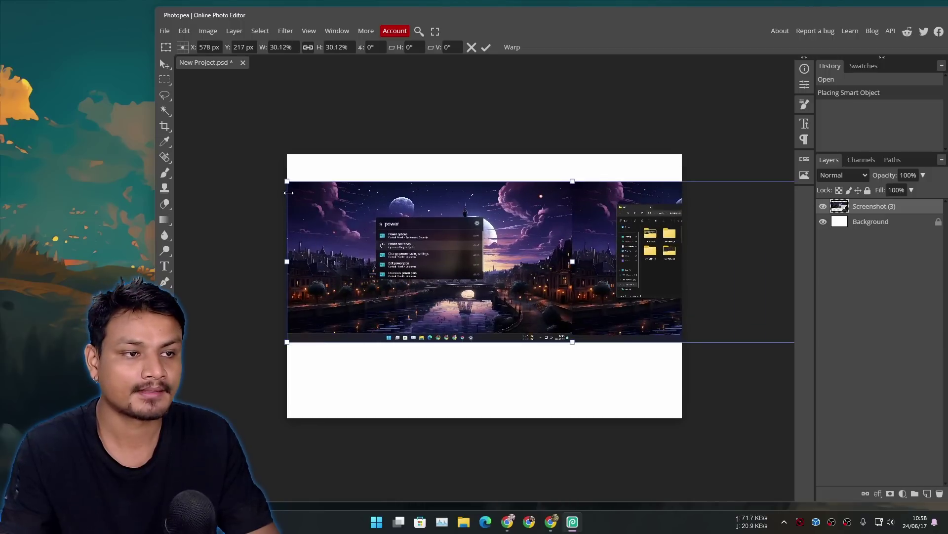
left_click_drag(289, 193, 176, 191)
mouse_move(412, 266)
left_mouse_down()
mouse_move(560, 276)
mouse_move(537, 275)
mouse_move(419, 335)
mouse_move(366, 312)
mouse_move(487, 281)
mouse_move(320, 249)
mouse_move(320, 280)
mouse_move(401, 279)
left_mouse_up()
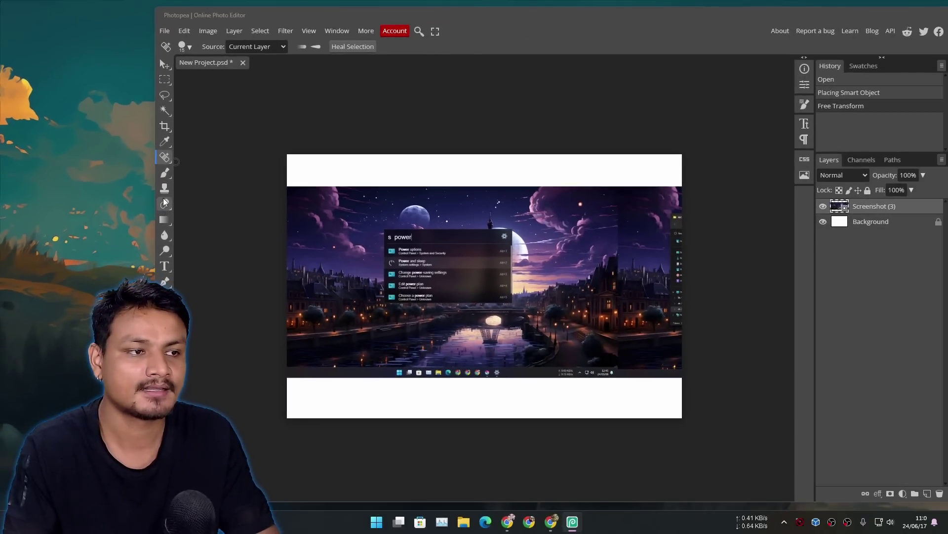
left_click(168, 212)
right_click(168, 212)
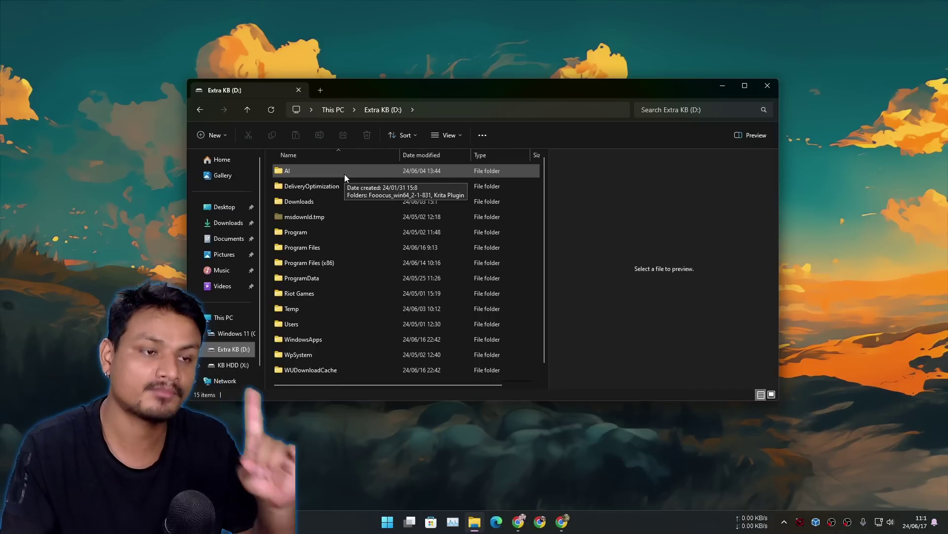
Open the AI folder on drive D in File Explorer and its first subfolder, Fooocus_win64_2-1-831.
double_click(345, 173)
double_click(345, 174)
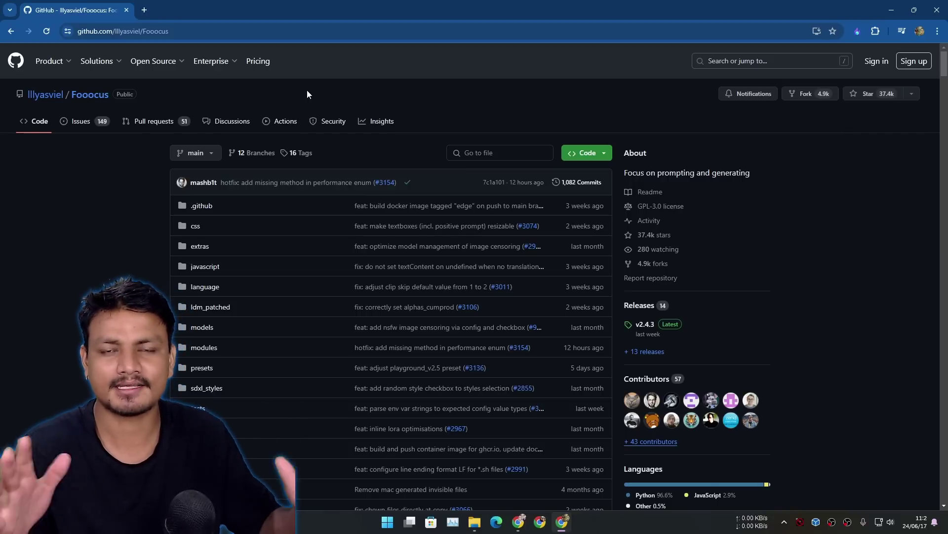
Read the Fooocus GitHub page's README, examining the forest elf sample images and the introduction to the software.
scroll(307, 90, "down", 15)
scroll(324, 248, "up", 14)
scroll(249, 248, "down", 15)
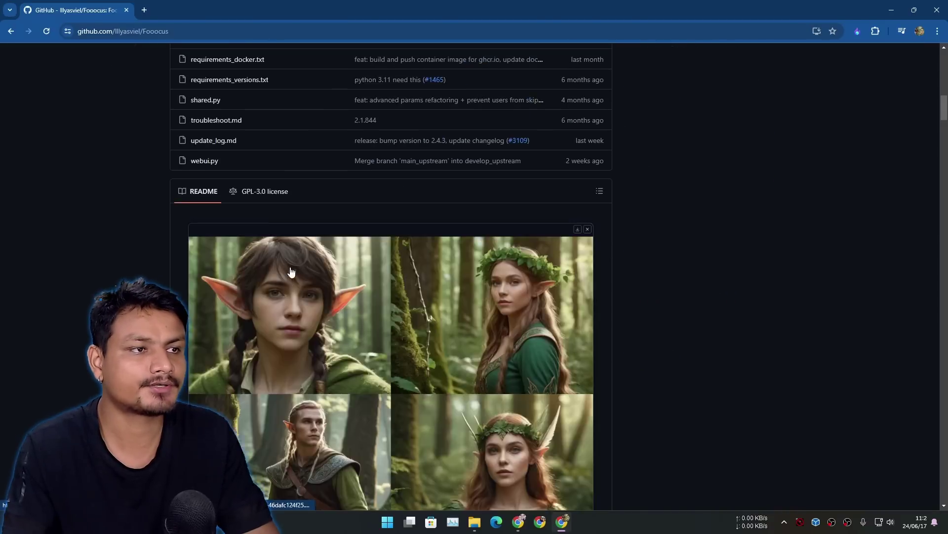
scroll(491, 246, "up", 7)
scroll(328, 260, "down", 12)
scroll(298, 271, "down", 7)
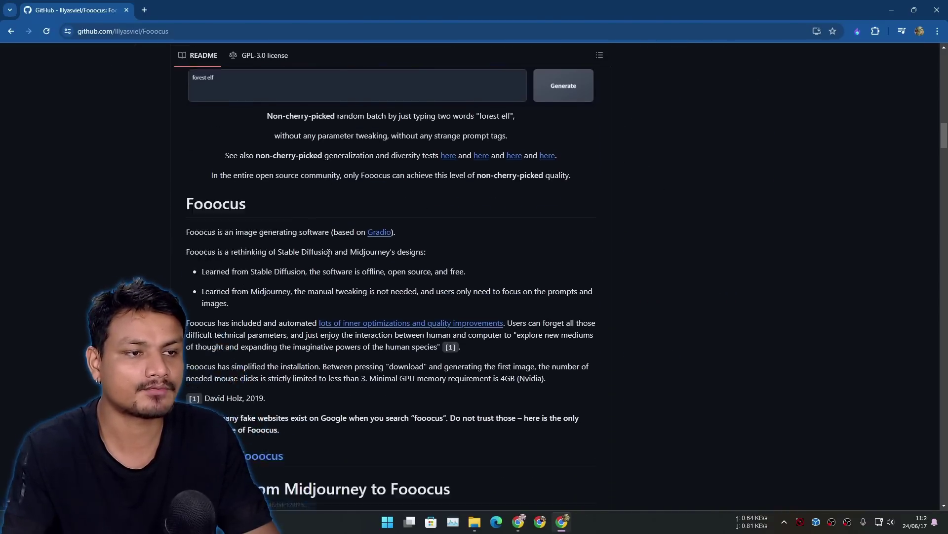
scroll(307, 245, "up", 6)
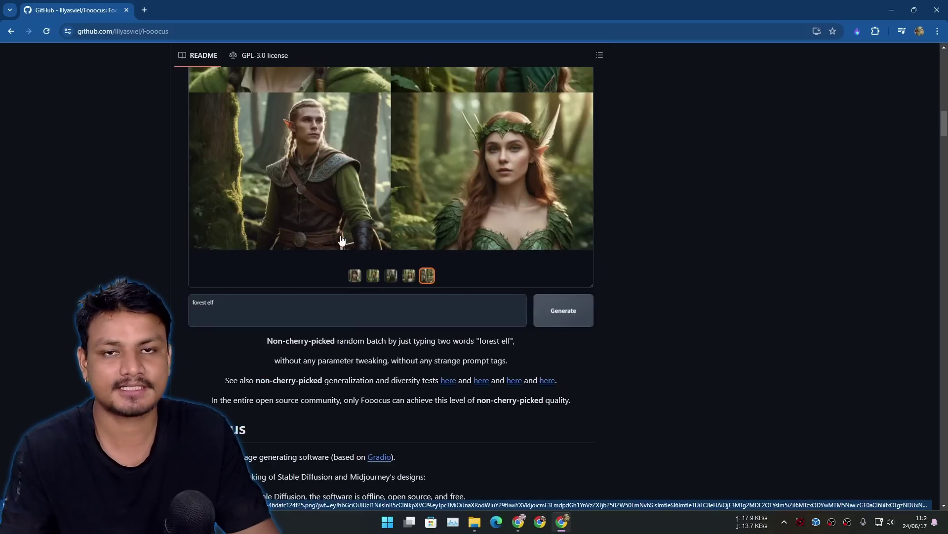
scroll(331, 302, "down", 4)
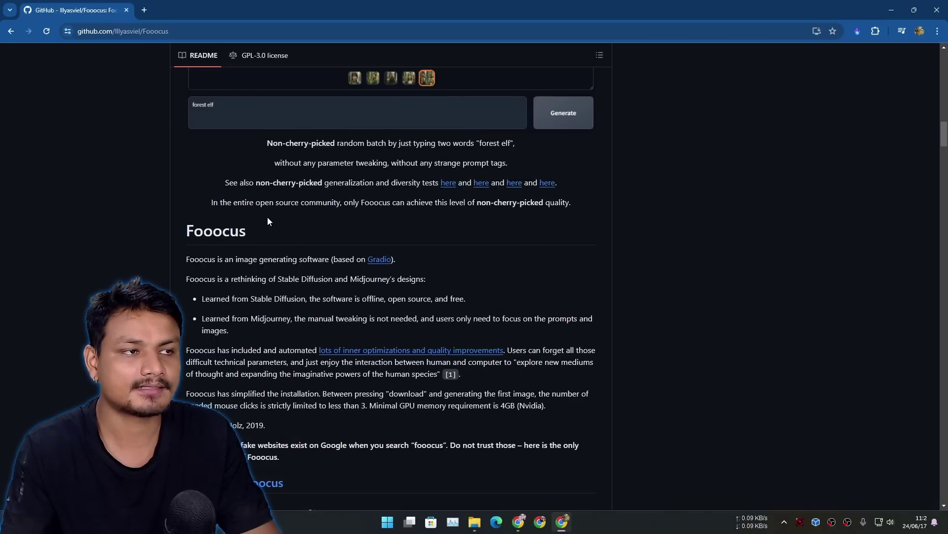
scroll(305, 227, "down", 7)
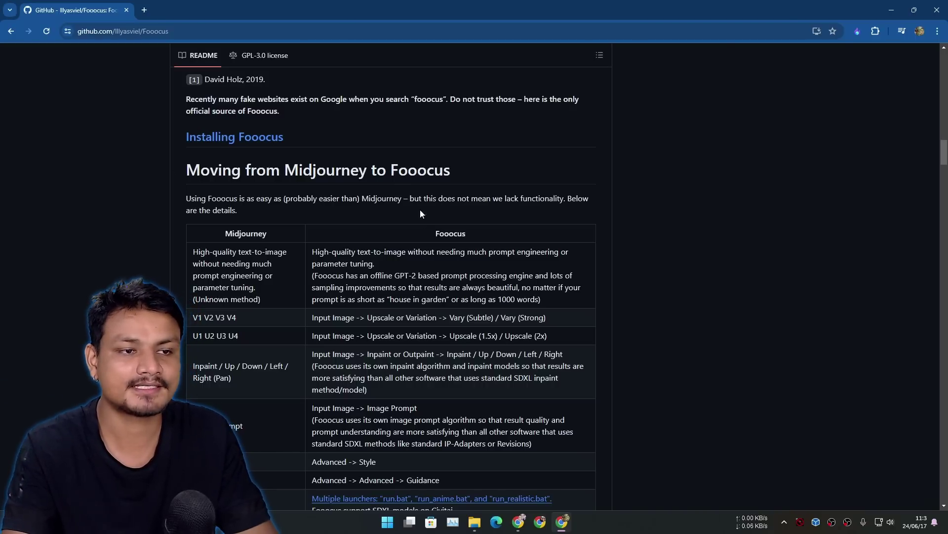
Examine the "Moving from Midjourney to Fooocus" section and its table comparing the features of both tools.
left_click_drag(457, 178, 184, 182)
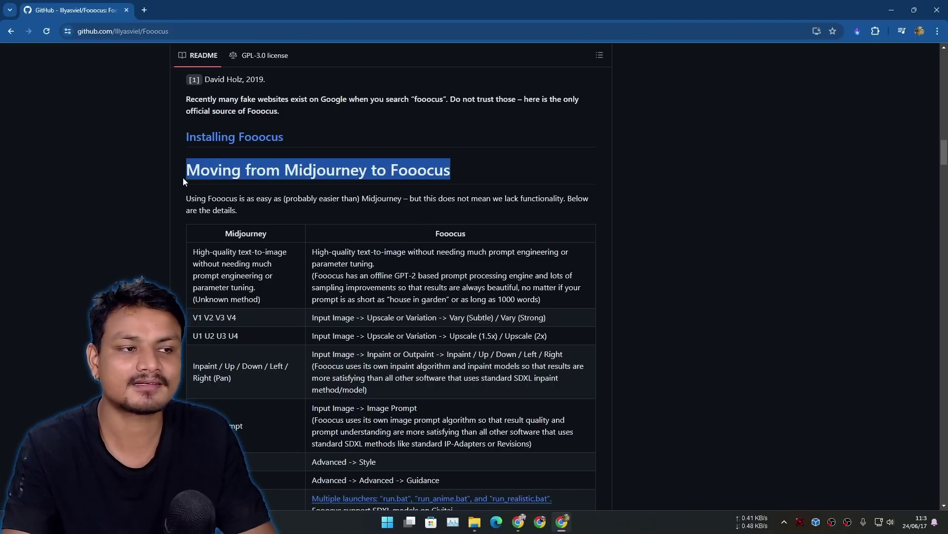
left_click(379, 258)
scroll(409, 265, "down", 3)
scroll(390, 316, "up", 3)
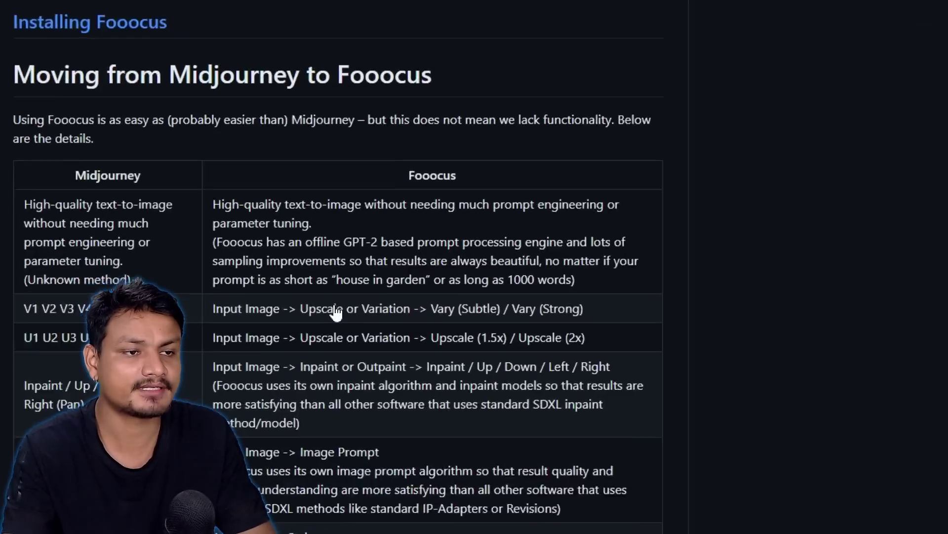
scroll(371, 392, "down", 3)
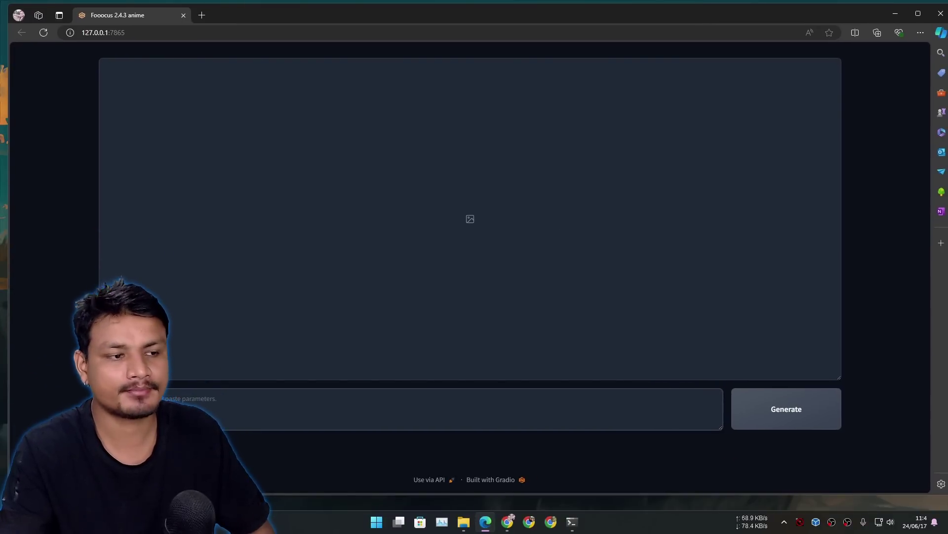
Turn on Input Image and Advanced, look at the Image Prompt and Inpaint or Outpaint modes, and return to Upscale or Variation.
scroll(475, 328, "down", 3)
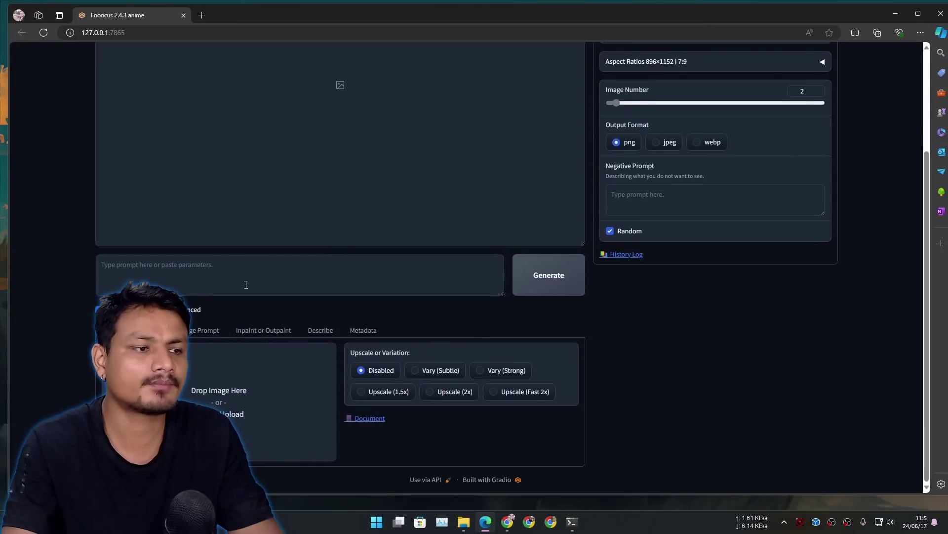
left_click(271, 275)
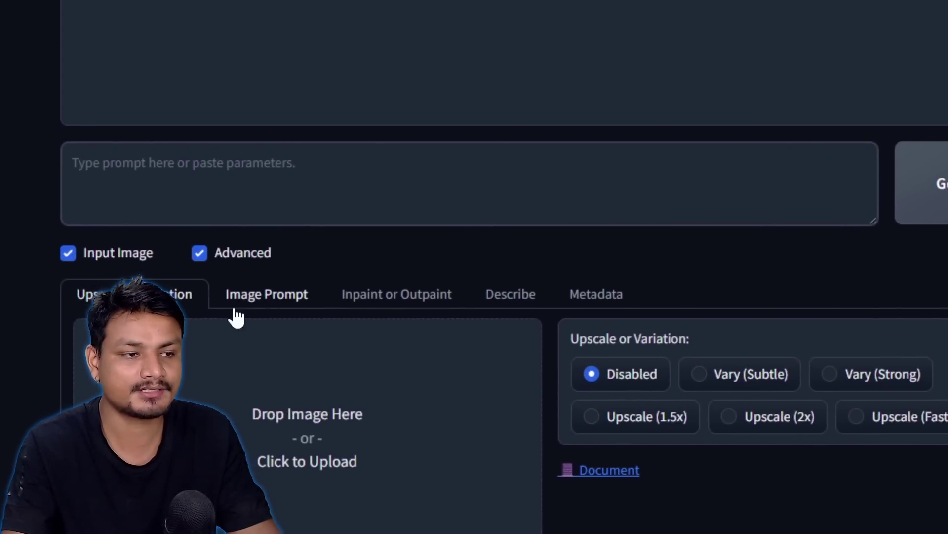
left_click(336, 351)
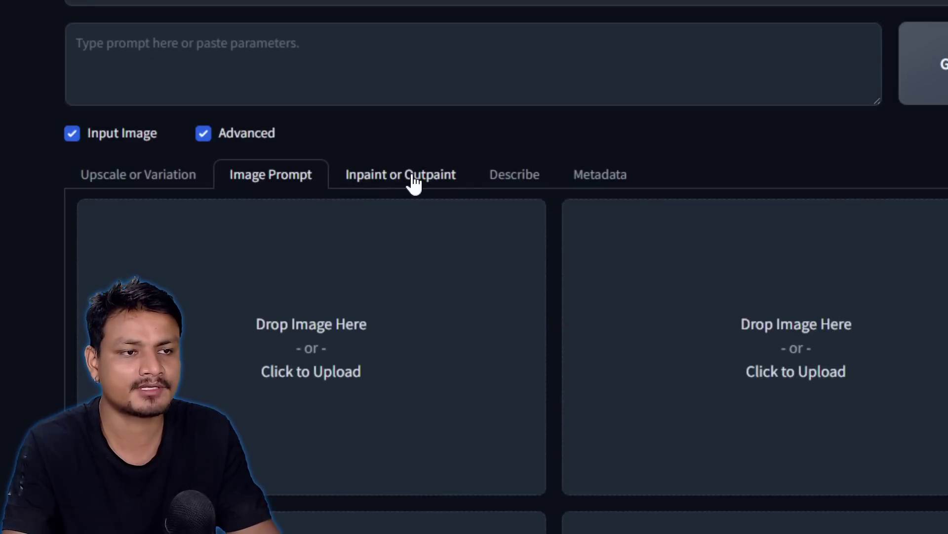
left_click(413, 184)
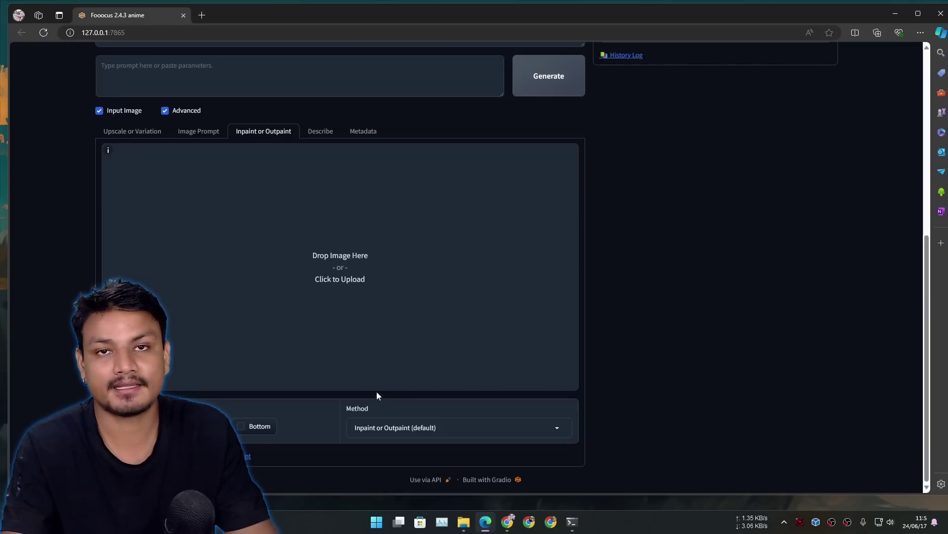
left_click(432, 436)
left_click(129, 132)
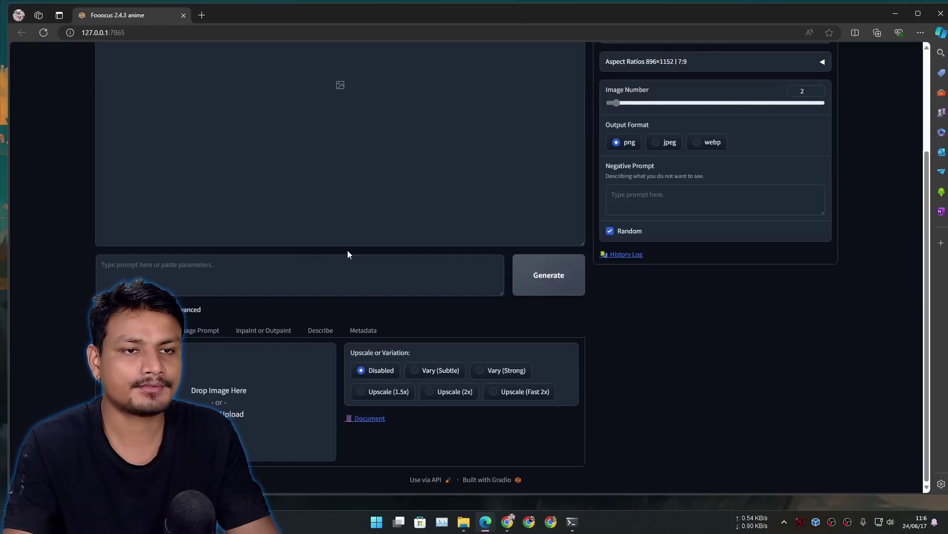
Load the green-background portrait screenshot from the Pictures folder as the source image for Upscale or Variation.
scroll(348, 255, "up", 3)
scroll(353, 234, "down", 1)
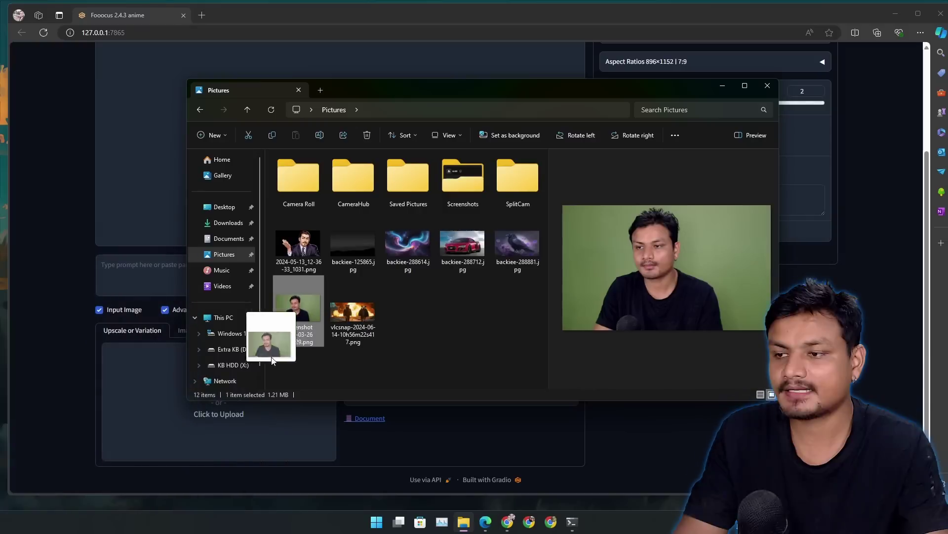
left_click_drag(271, 335, 151, 383)
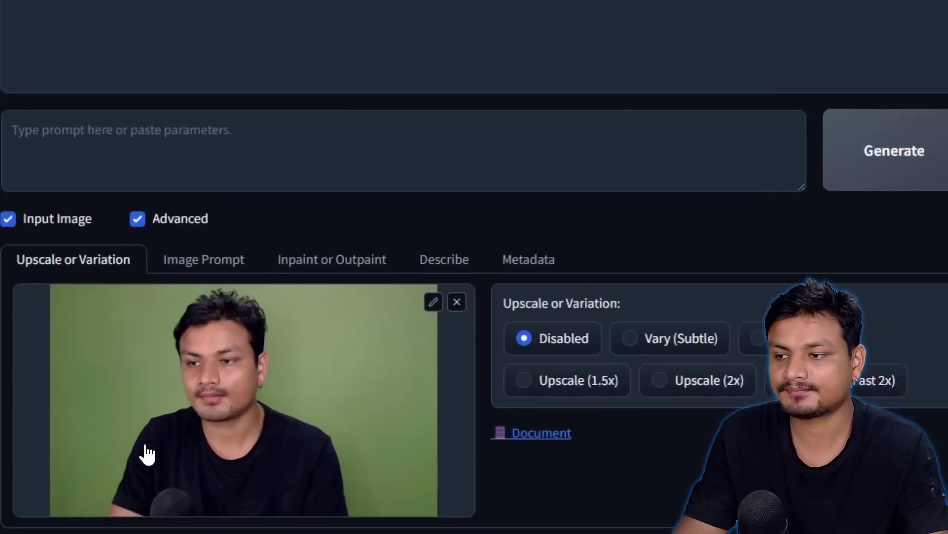
Enter the prompt "man face" and set the variation mode to Vary (Subtle).
left_click(256, 276)
type("man face")
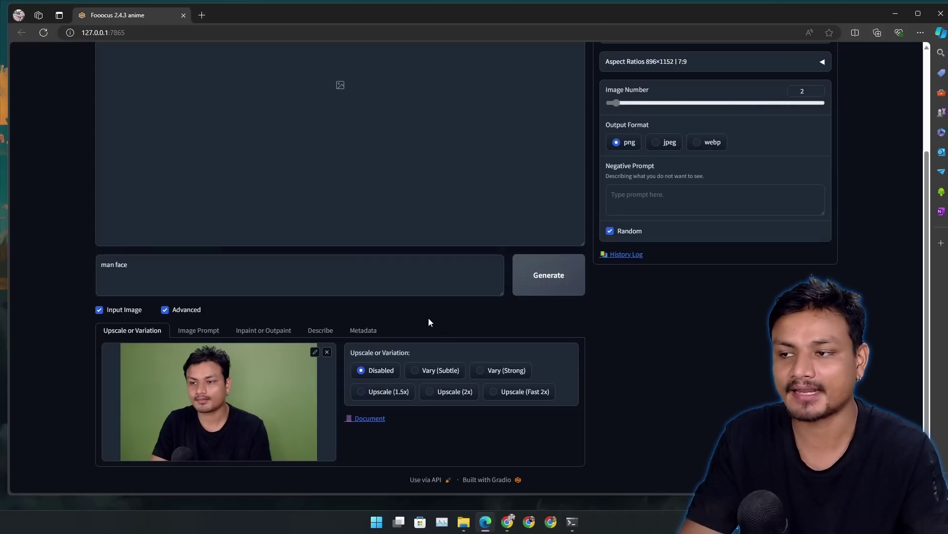
left_click(435, 370)
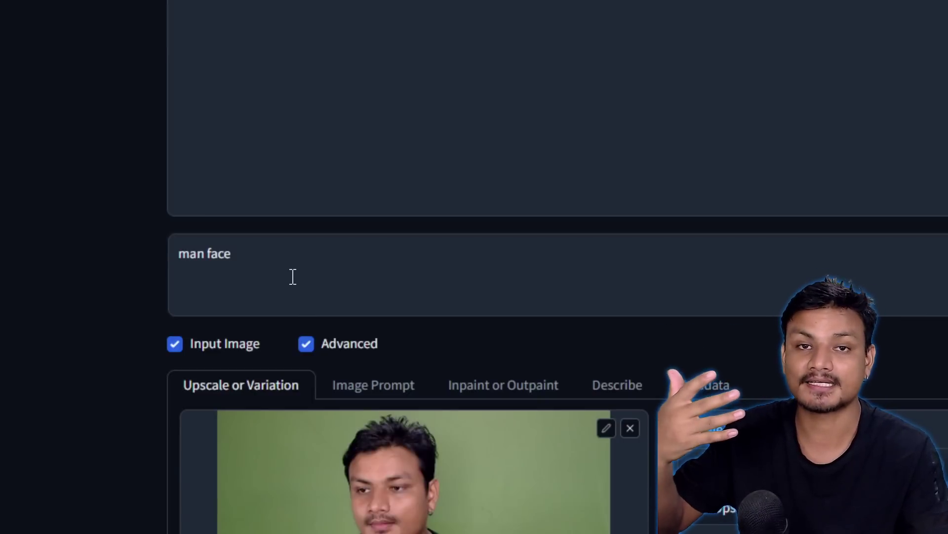
left_click(271, 257)
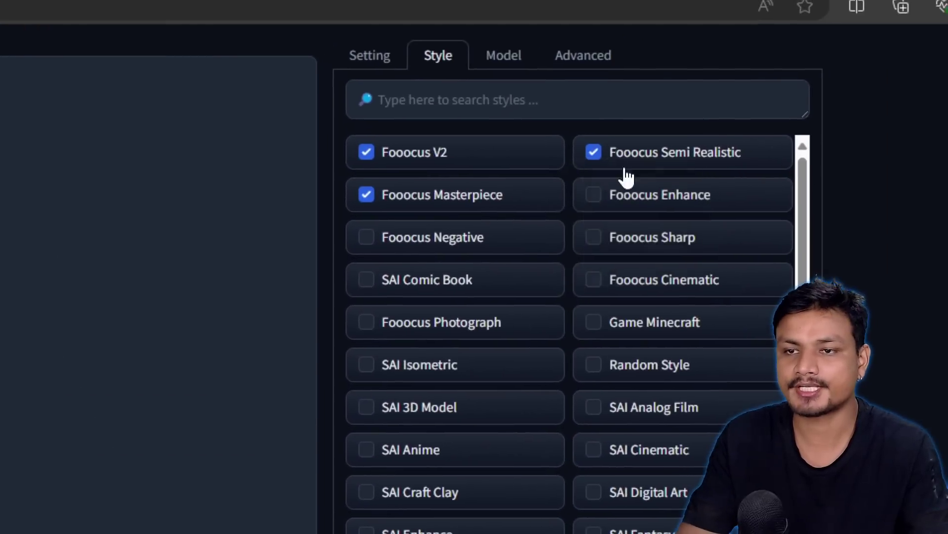
Deselect the Fooocus Semi Realistic style and select Fooocus Negative, Fooocus Enhance and Fooocus Sharp.
left_click(627, 154)
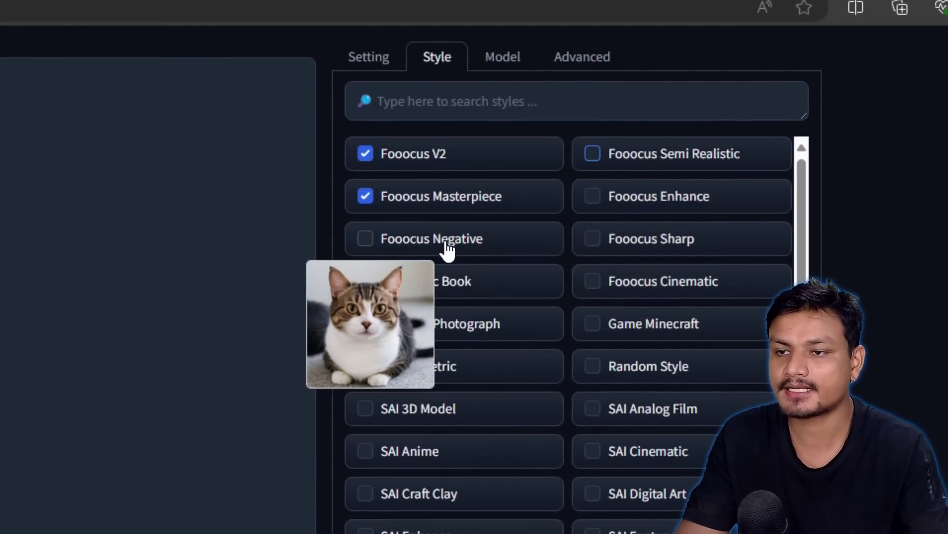
left_click(435, 244)
left_click(698, 203)
left_click(645, 246)
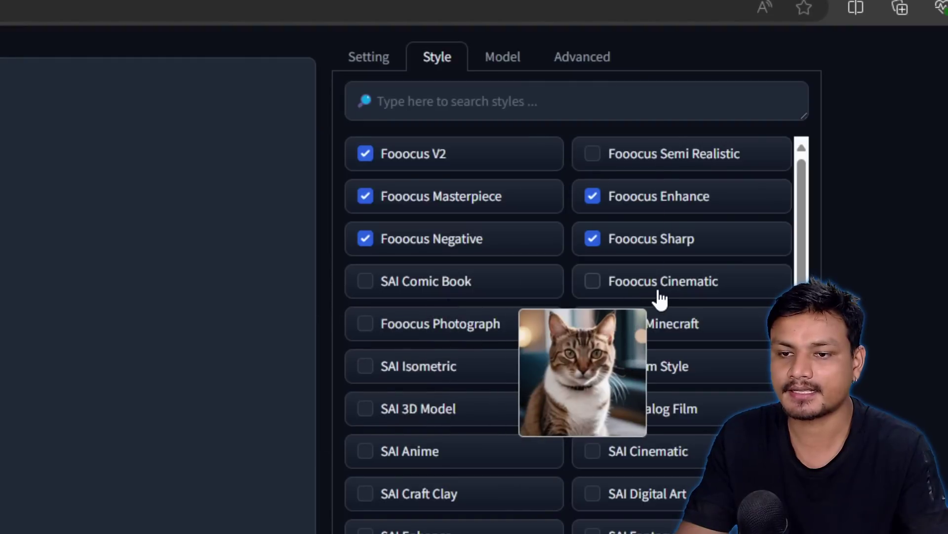
scroll(543, 291, "down", 4)
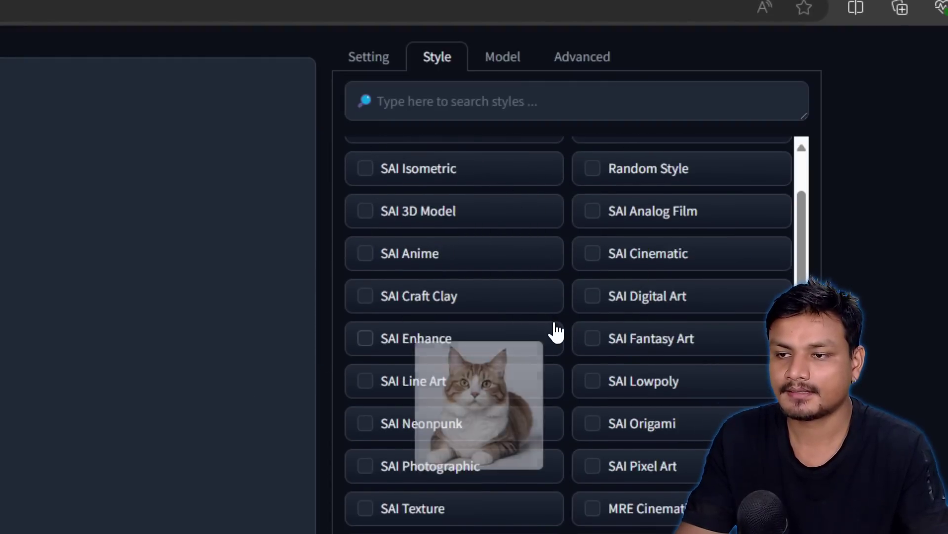
scroll(568, 330, "up", 4)
scroll(642, 332, "down", 4)
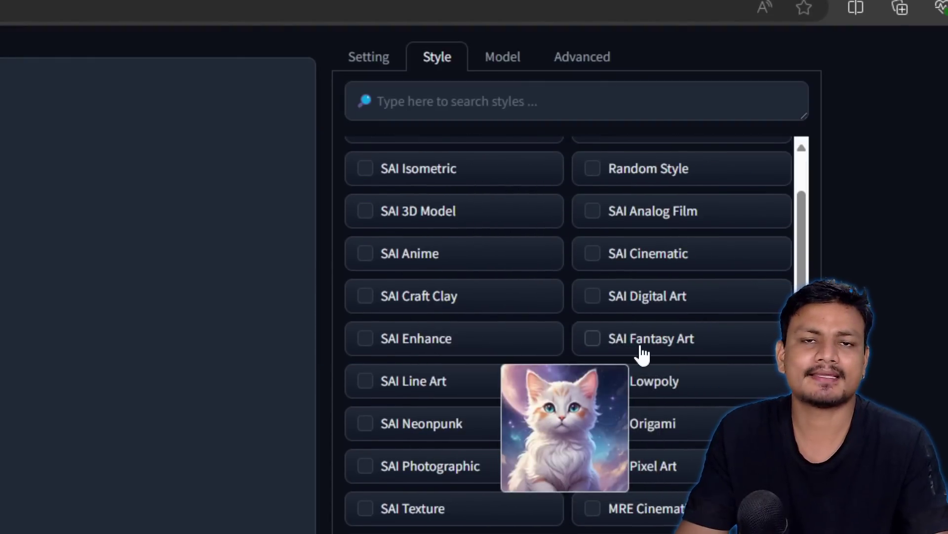
scroll(642, 353, "down", 2)
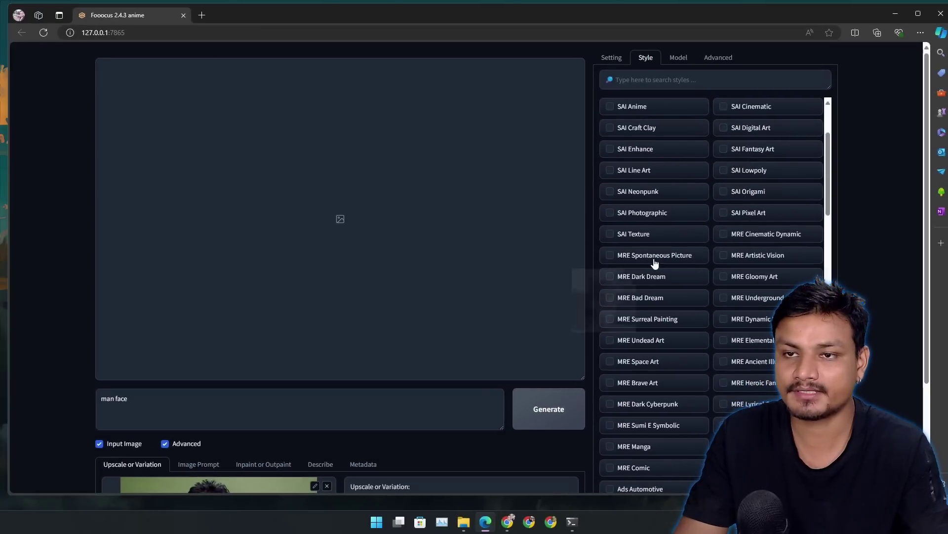
scroll(654, 261, "up", 3)
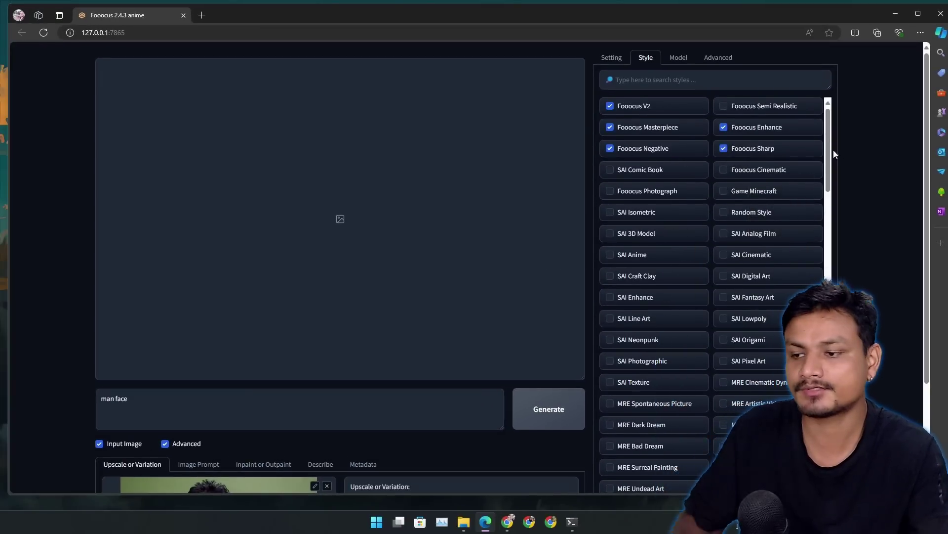
Generate the subtle variation of the uploaded portrait with the chosen styles.
scroll(365, 323, "down", 3)
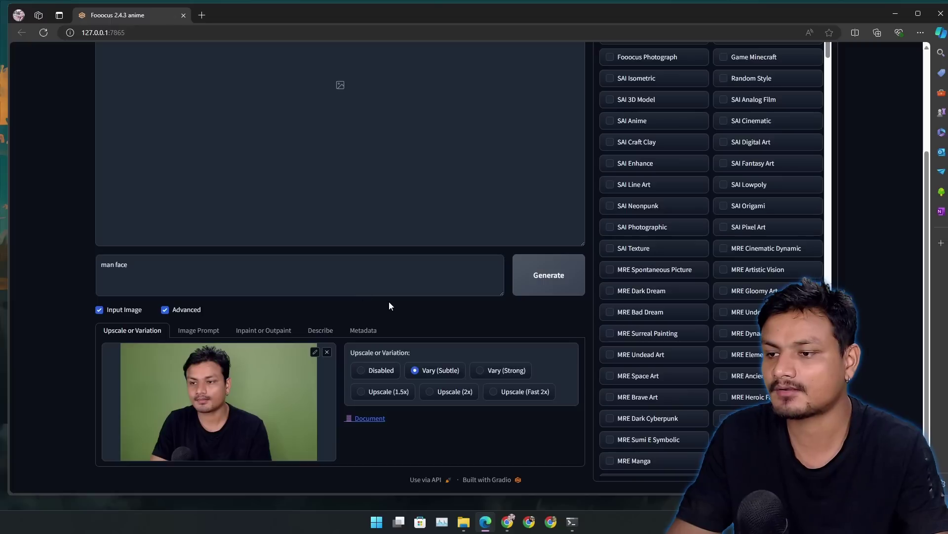
left_click(553, 288)
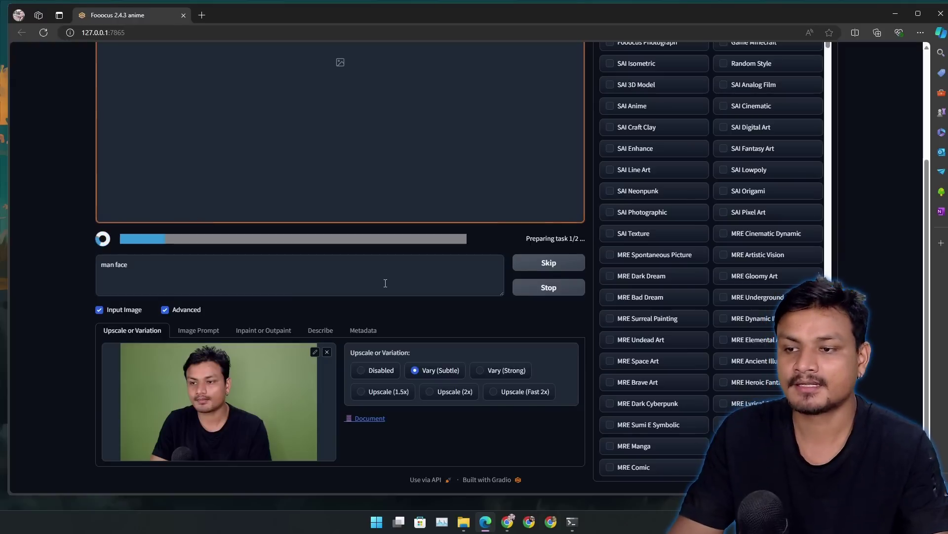
scroll(568, 237, "up", 3)
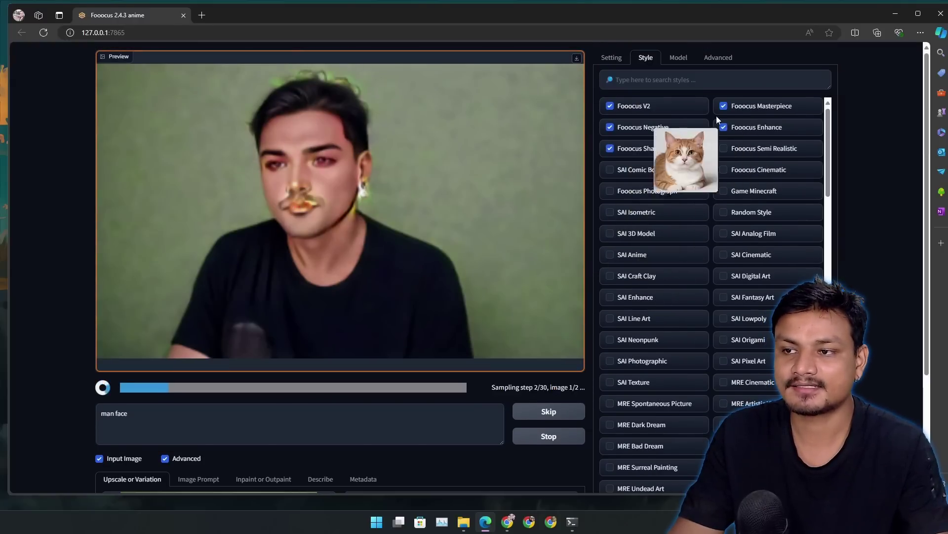
Follow the generation preview and compare the generated portrait with the uploaded source photo.
left_click_drag(716, 116, 423, 229)
scroll(330, 246, "down", 2)
scroll(316, 359, "up", 2)
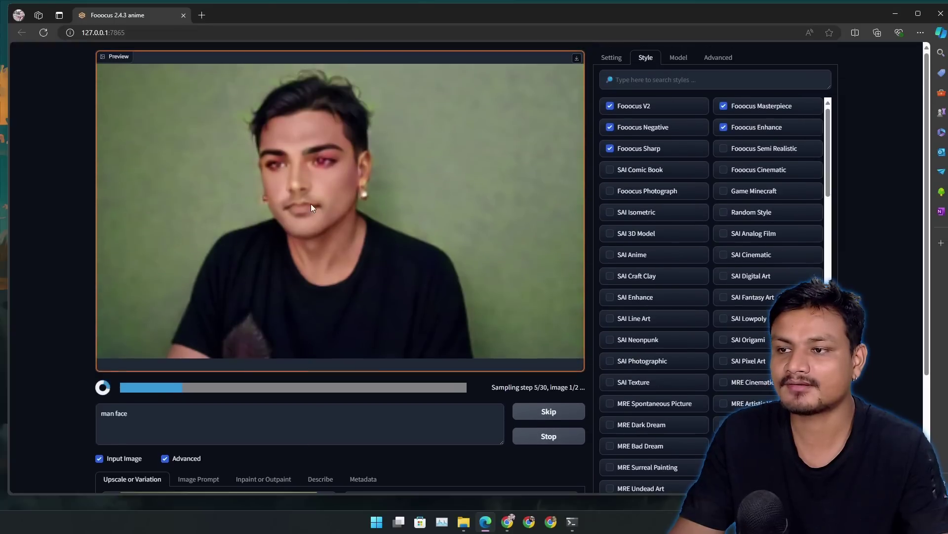
scroll(323, 192, "down", 2)
scroll(318, 161, "up", 2)
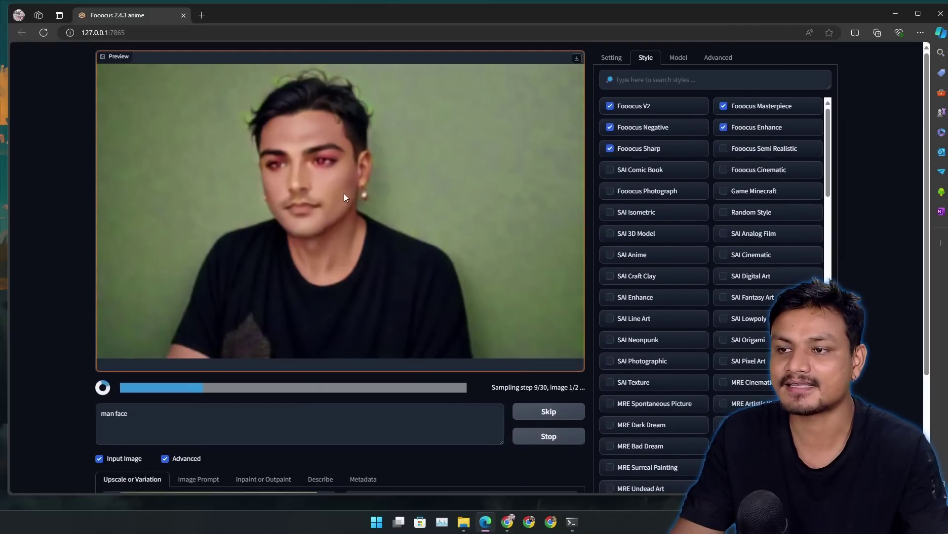
scroll(330, 253, "down", 2)
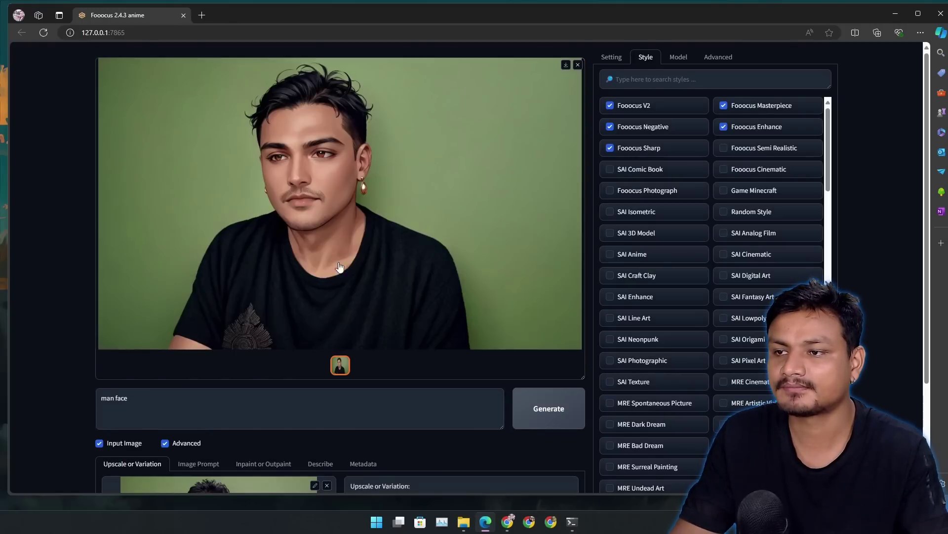
scroll(303, 357, "down", 3)
scroll(309, 151, "up", 3)
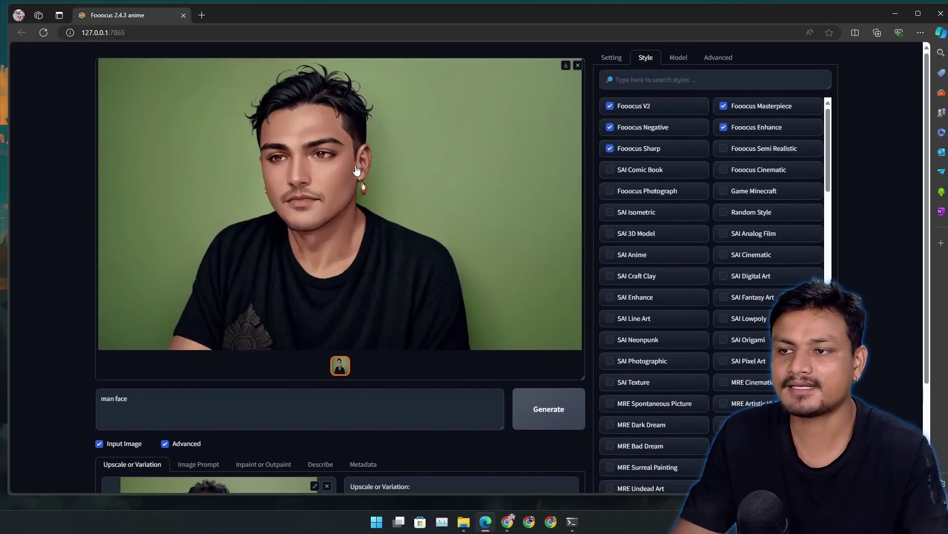
scroll(356, 171, "down", 3)
scroll(262, 390, "up", 3)
scroll(287, 352, "down", 3)
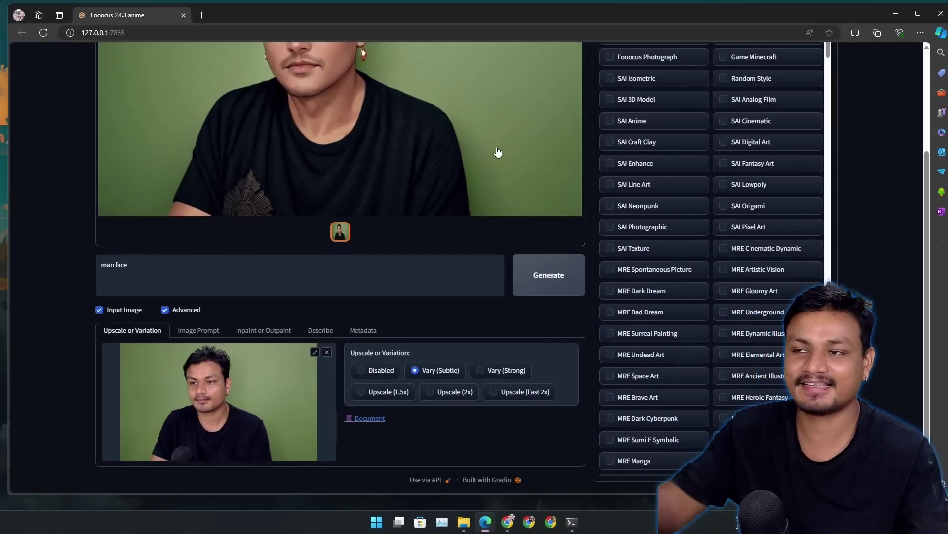
scroll(479, 211, "up", 3)
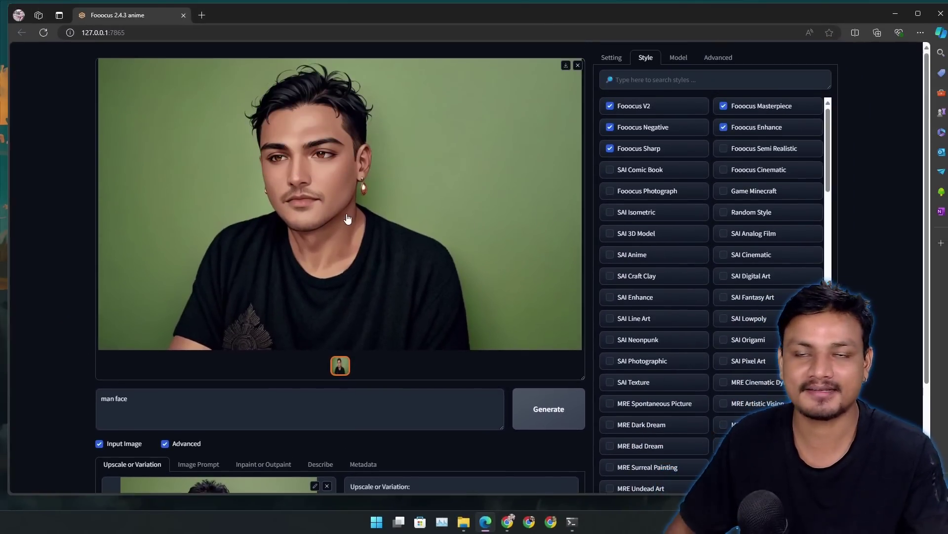
Extend the prompt to "man face, happy, surprised, happy eyes, happy face" and generate the portrait again.
scroll(385, 317, "down", 3)
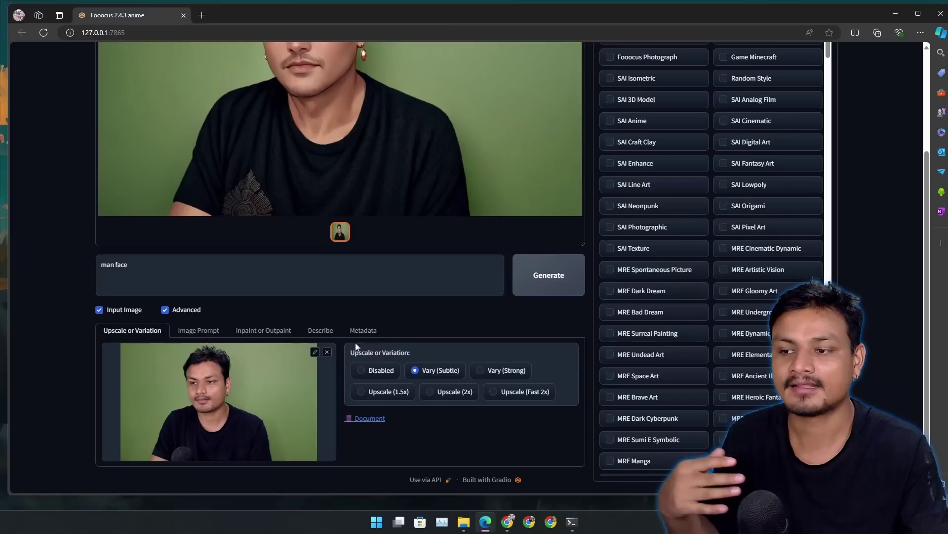
left_click(179, 274)
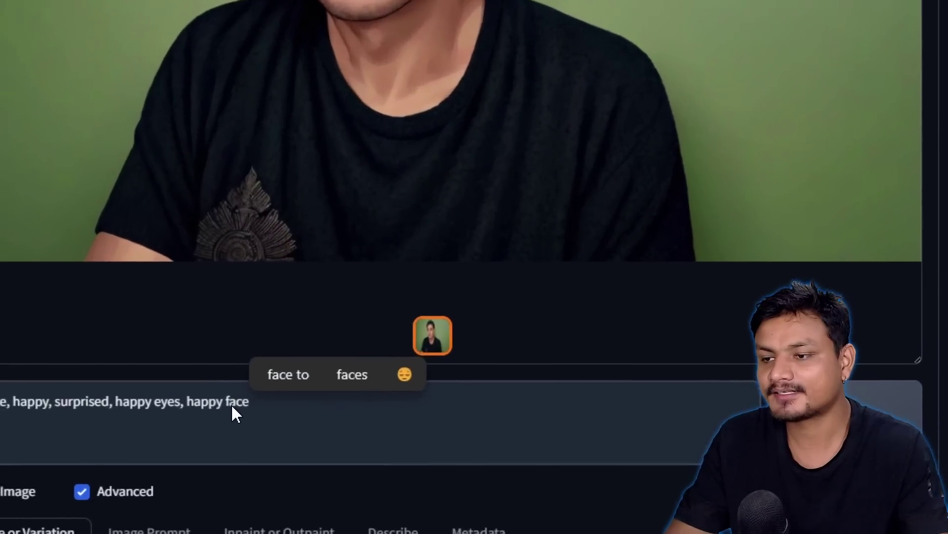
scroll(348, 404, "down", 1)
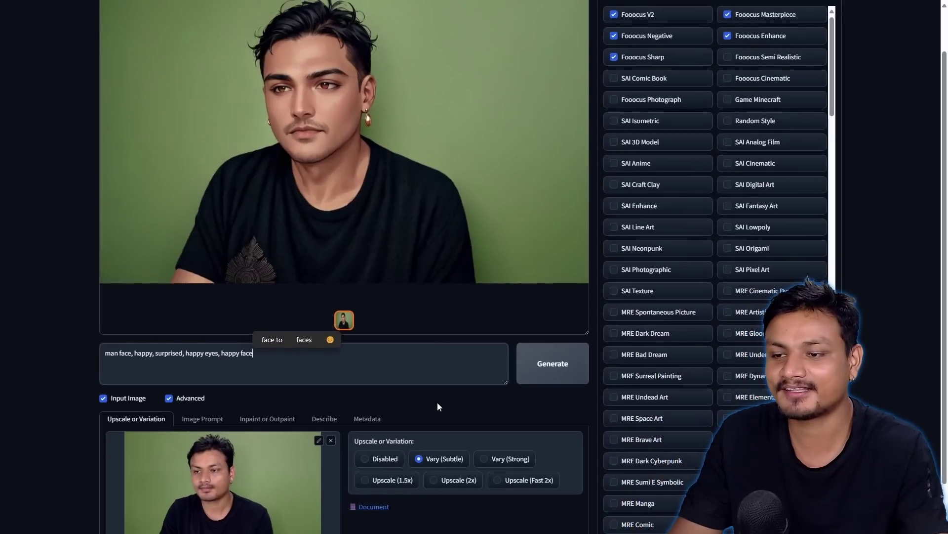
left_click(438, 403)
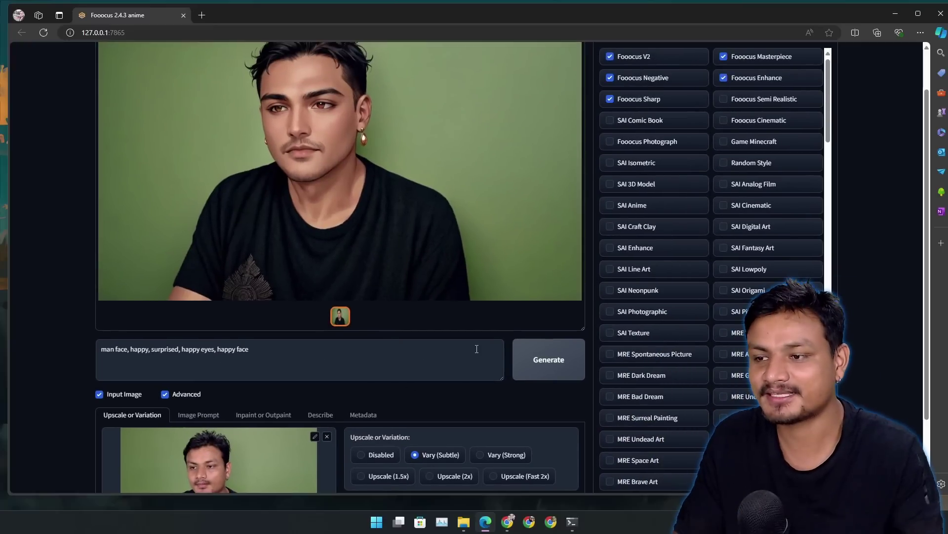
scroll(234, 295, "down", 2)
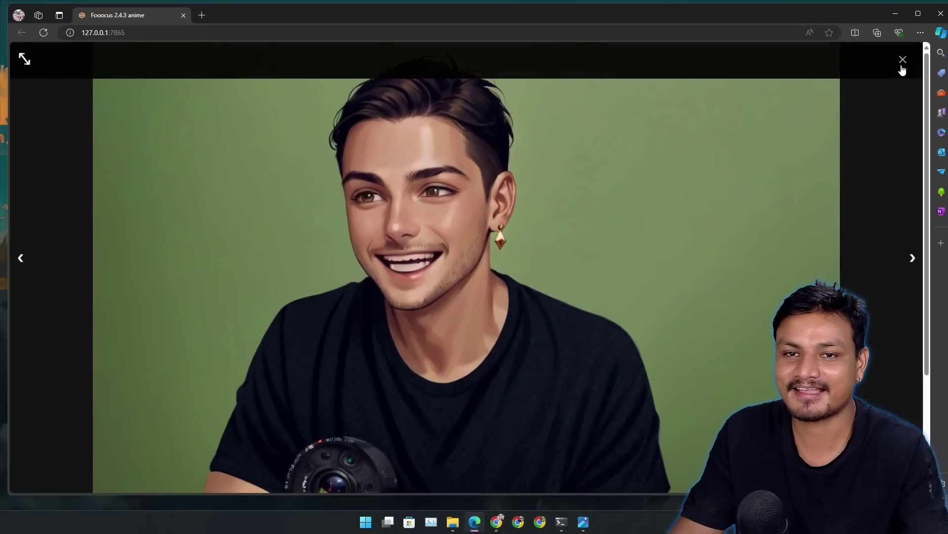
Stop generating the second portrait image, clear the prompt and turn off Input Image.
left_click(903, 60)
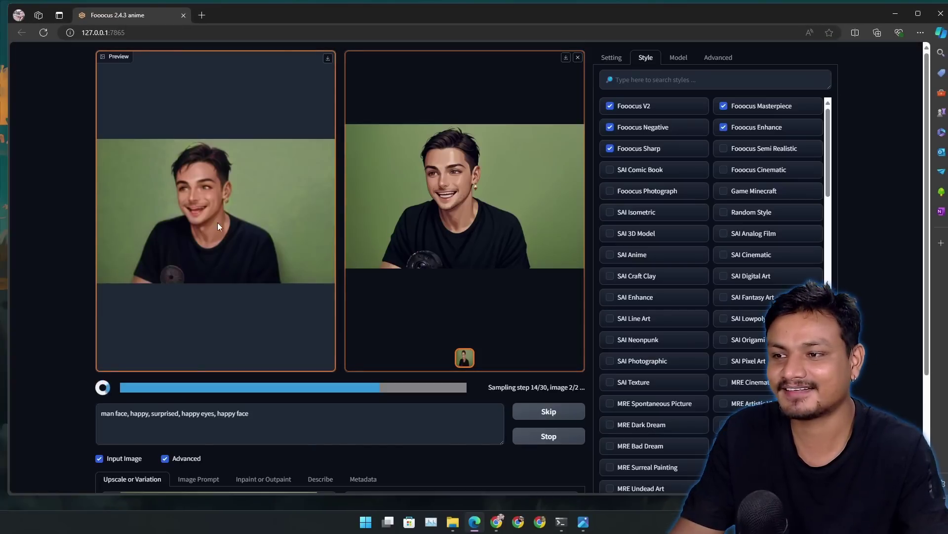
left_click(549, 436)
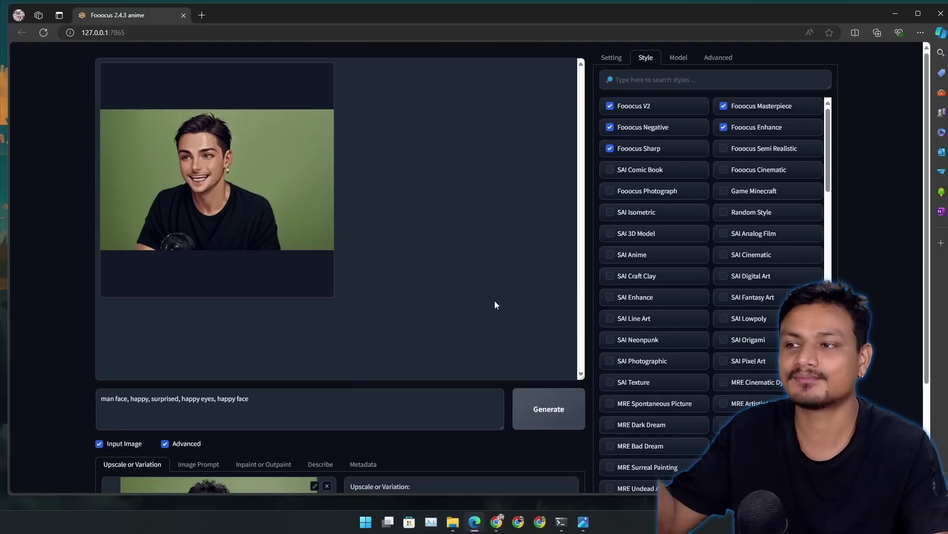
left_click(314, 244)
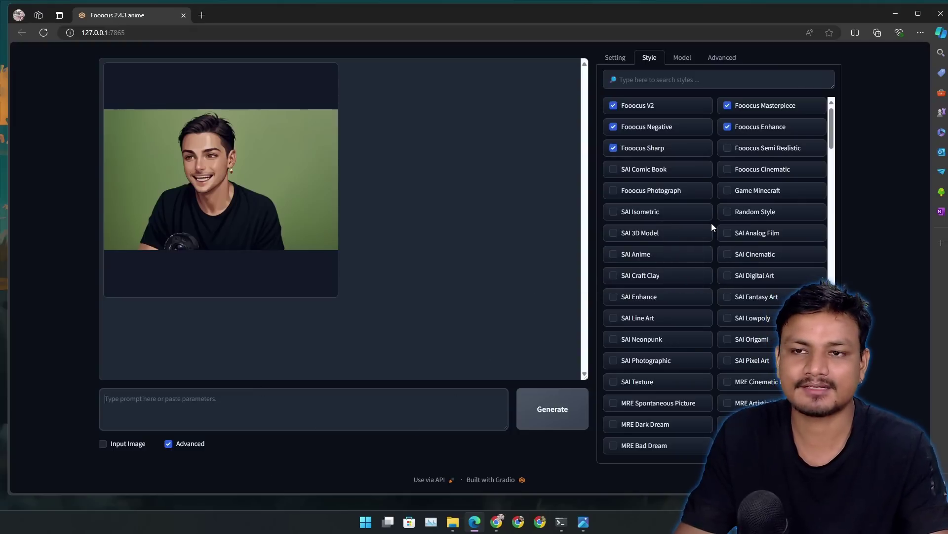
Look through the style list and its sample previews, from the Fooocus styles down to the SAI and MRE ones.
mouse_move(744, 220)
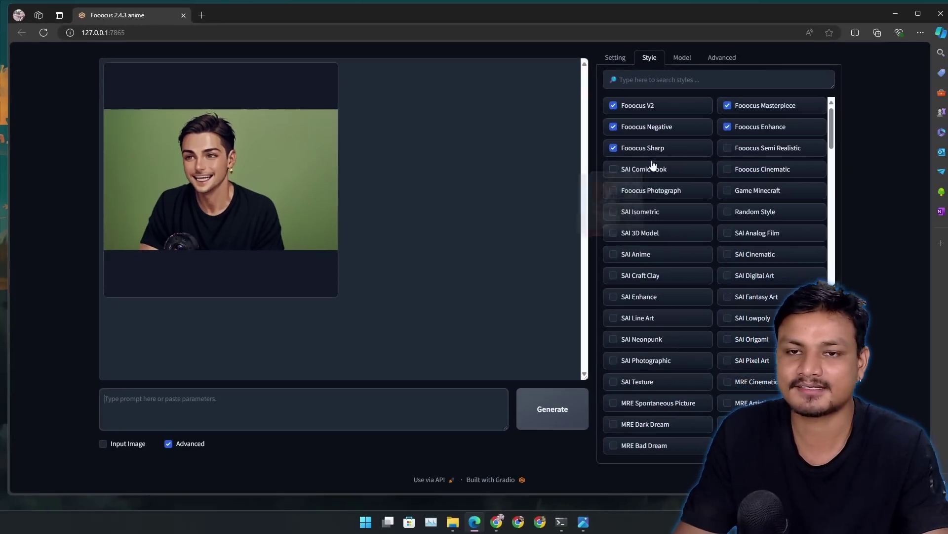
mouse_move(761, 135)
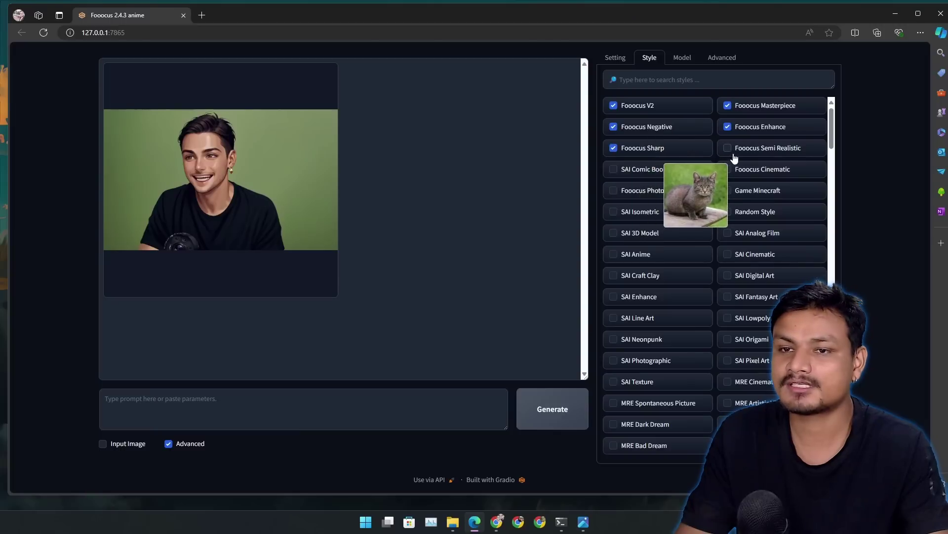
scroll(697, 314, "down", 2)
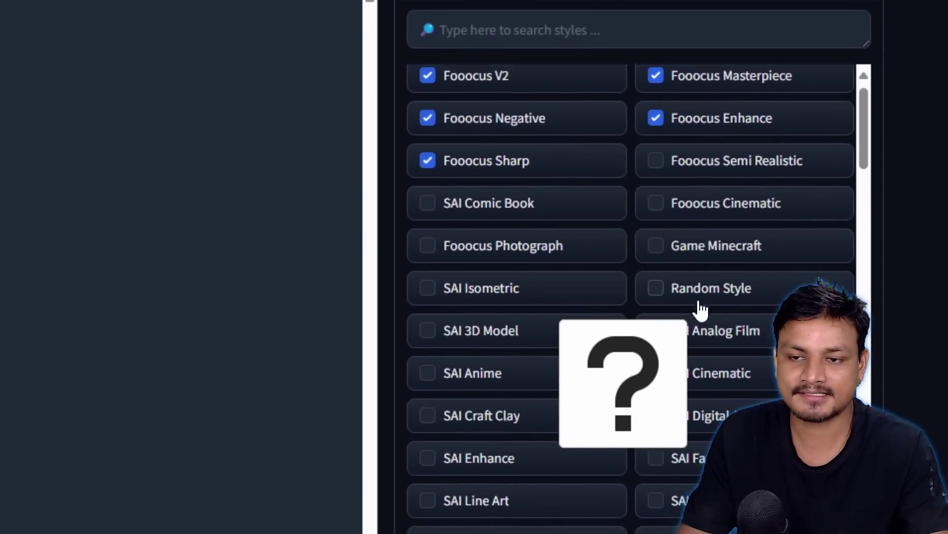
scroll(691, 346, "down", 2)
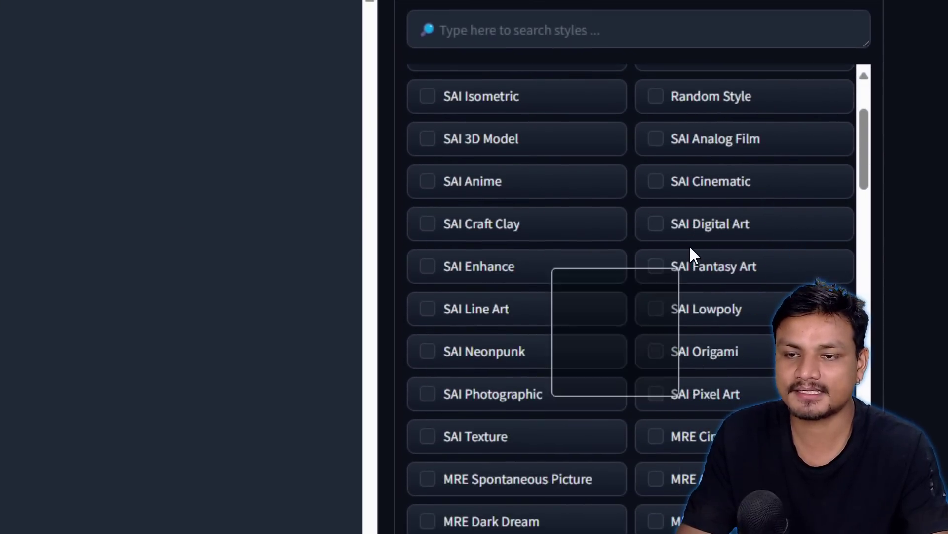